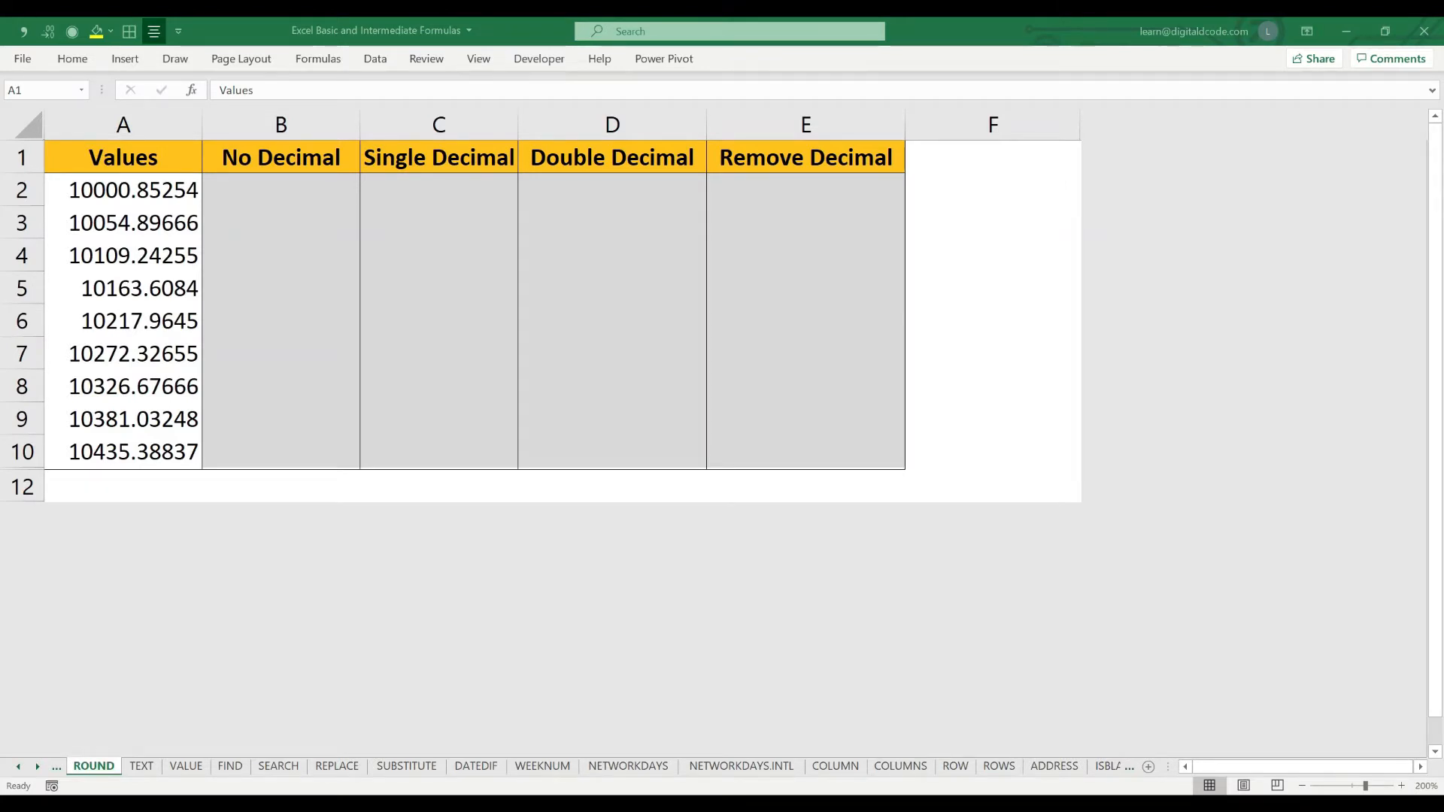
Enter the formula =ROUND(A2,0) in cell B2 to round the first value to no decimals
left_click_drag(124, 191, 124, 452)
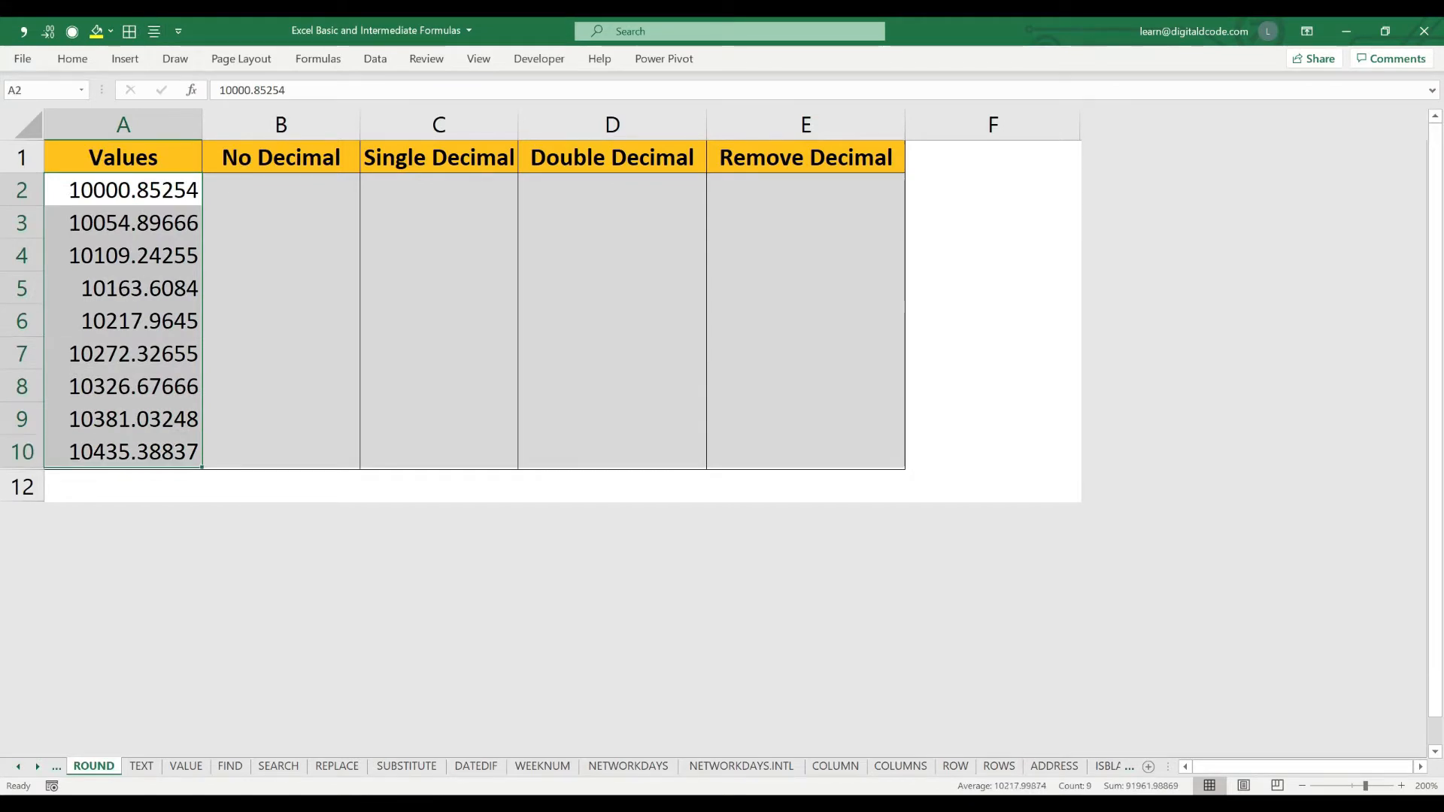
left_click_drag(124, 191, 123, 452)
left_click(281, 191)
type("=rou")
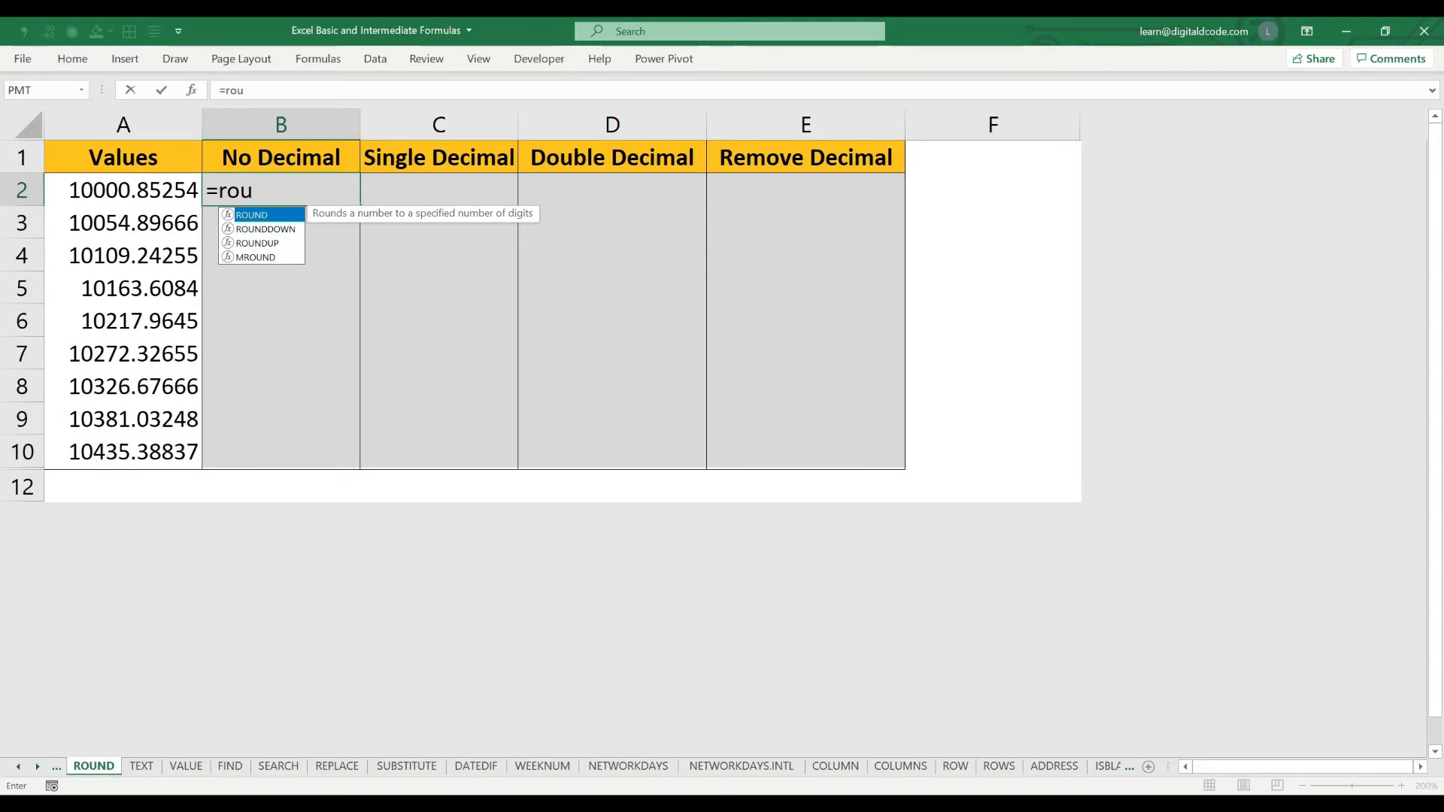
key("Tab")
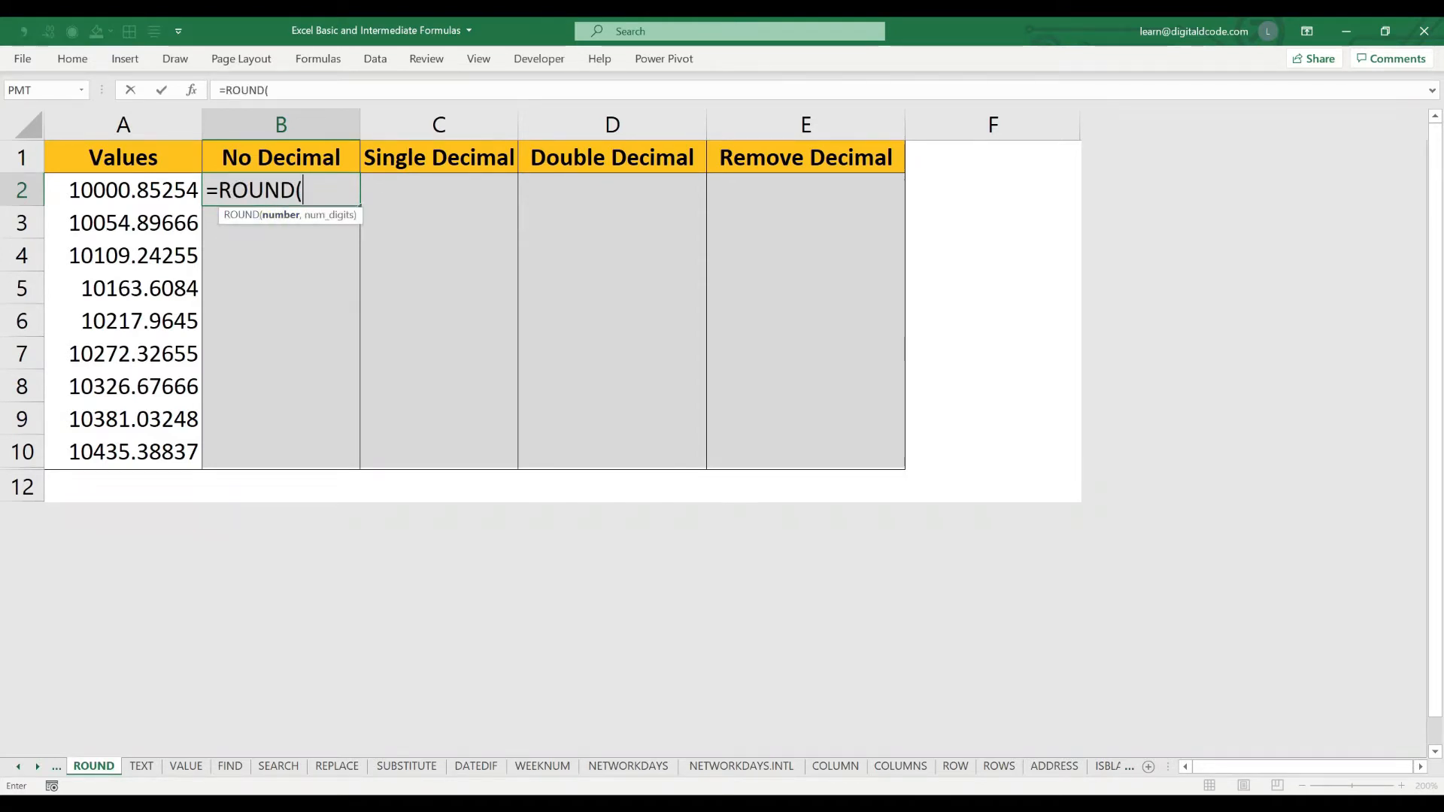
key("Left")
type(",")
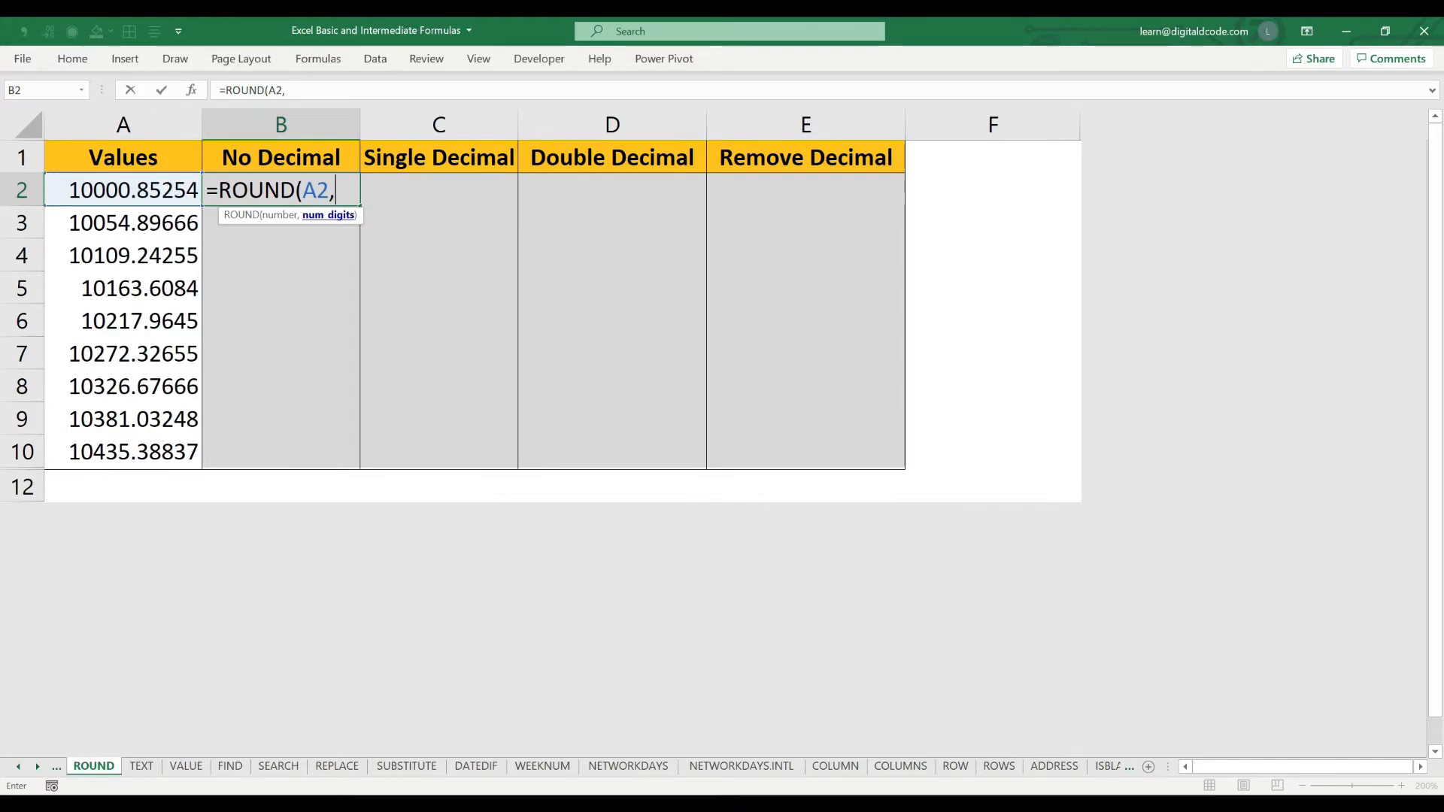
type("0")
key("Return")
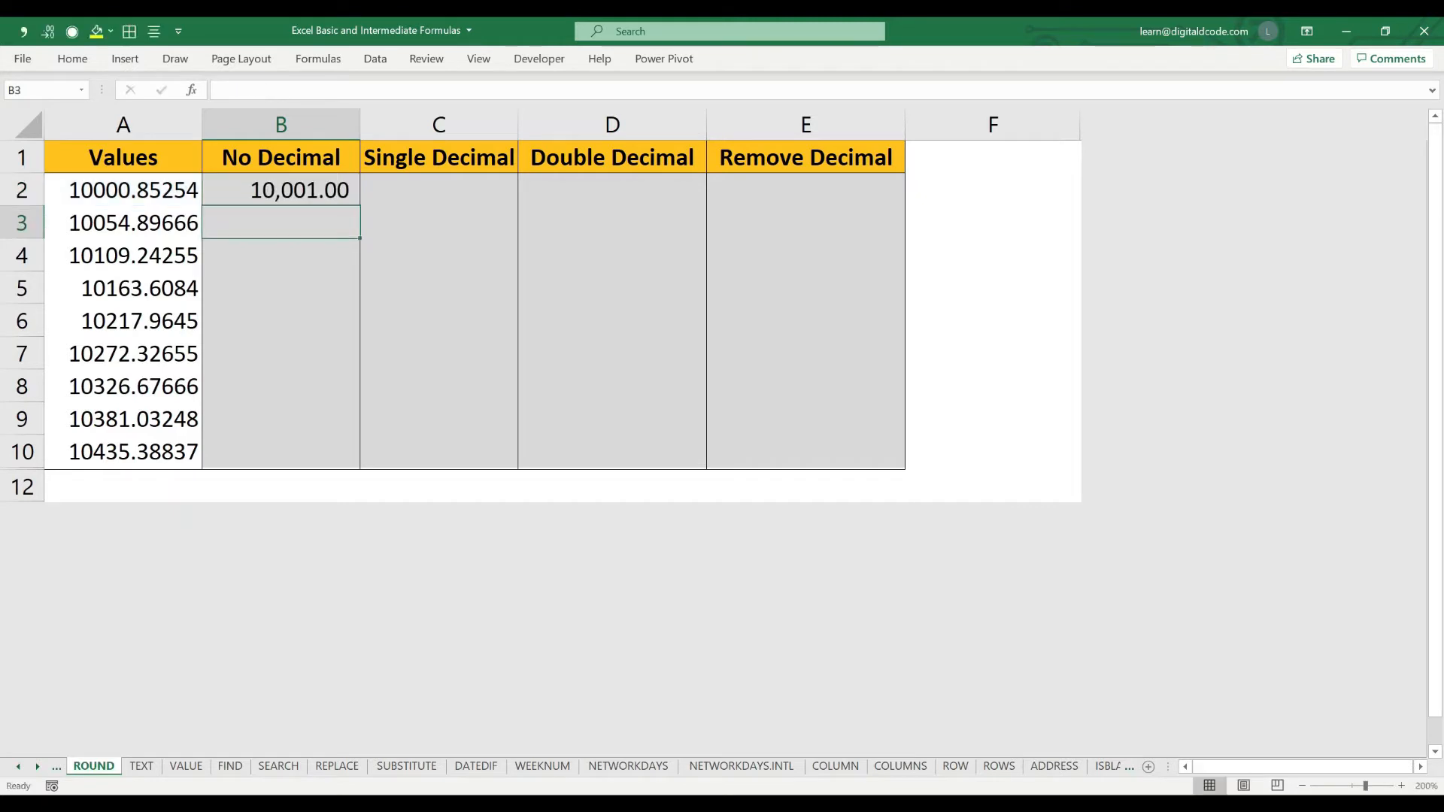
Copy the rounding formula from B2 down through B10 of the No Decimal column
left_click(280, 191)
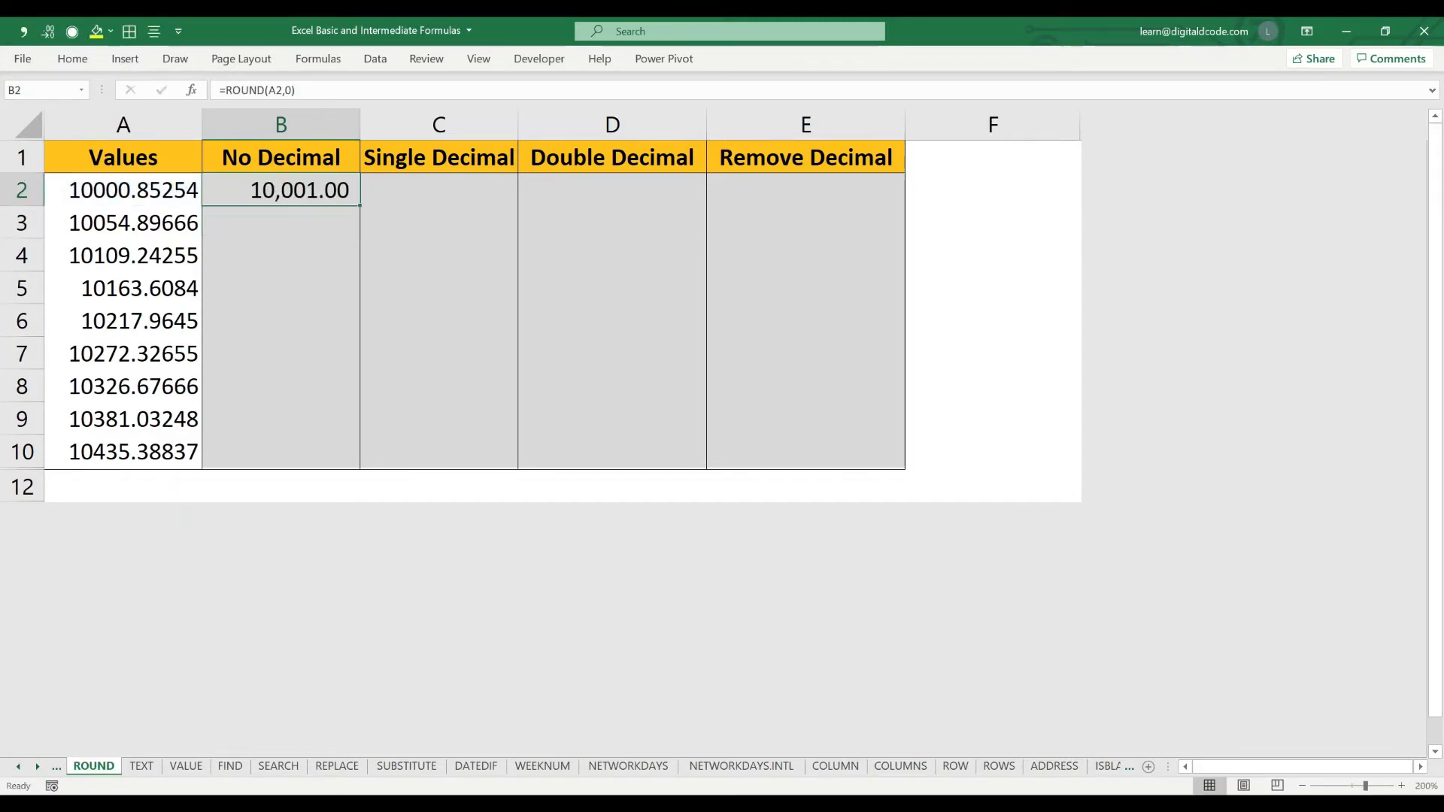
key("ctrl+c")
left_click_drag(281, 222, 280, 451)
key("Return")
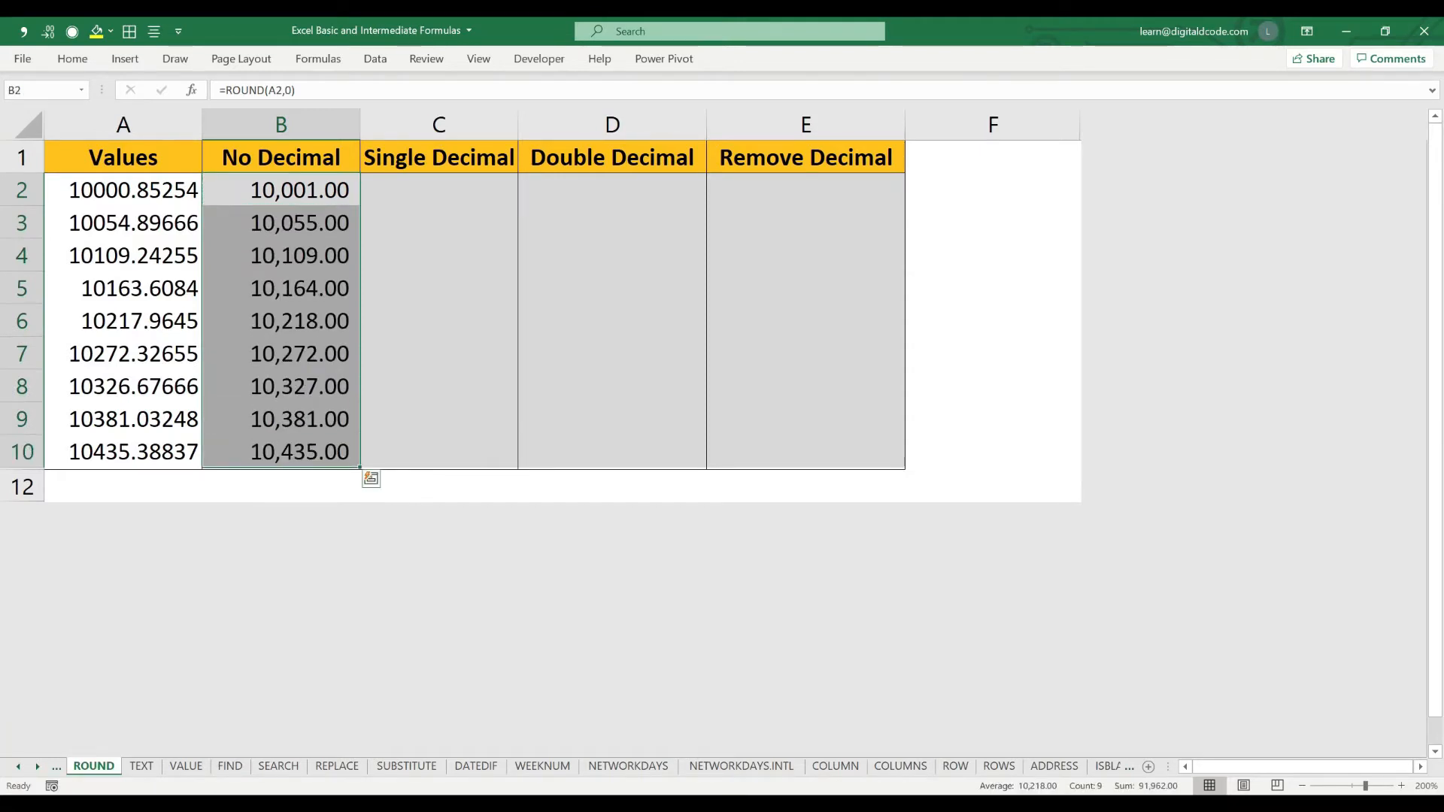
Compare the original numbers with their no-decimal results in rows 2 to 4
left_click(124, 190)
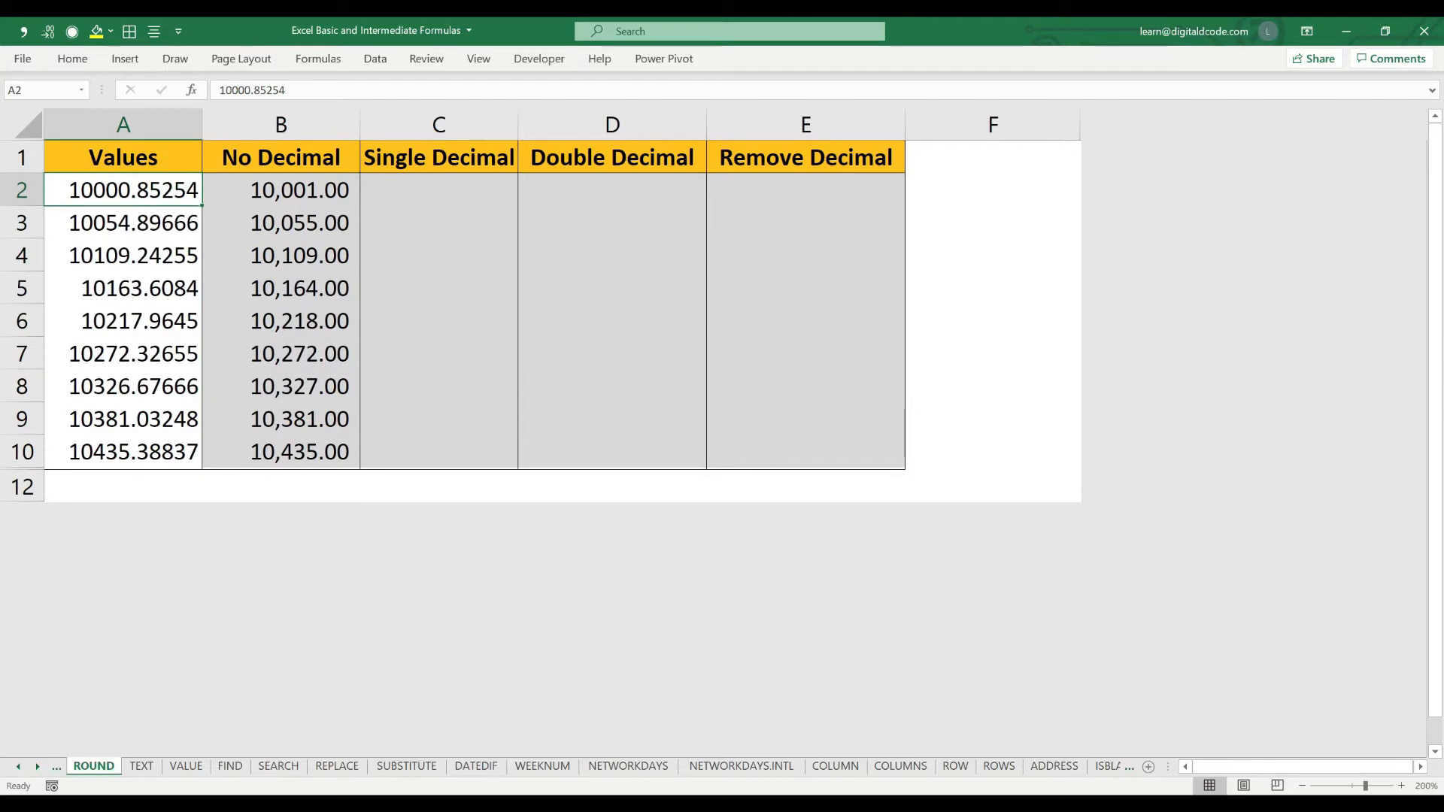
left_click(281, 190)
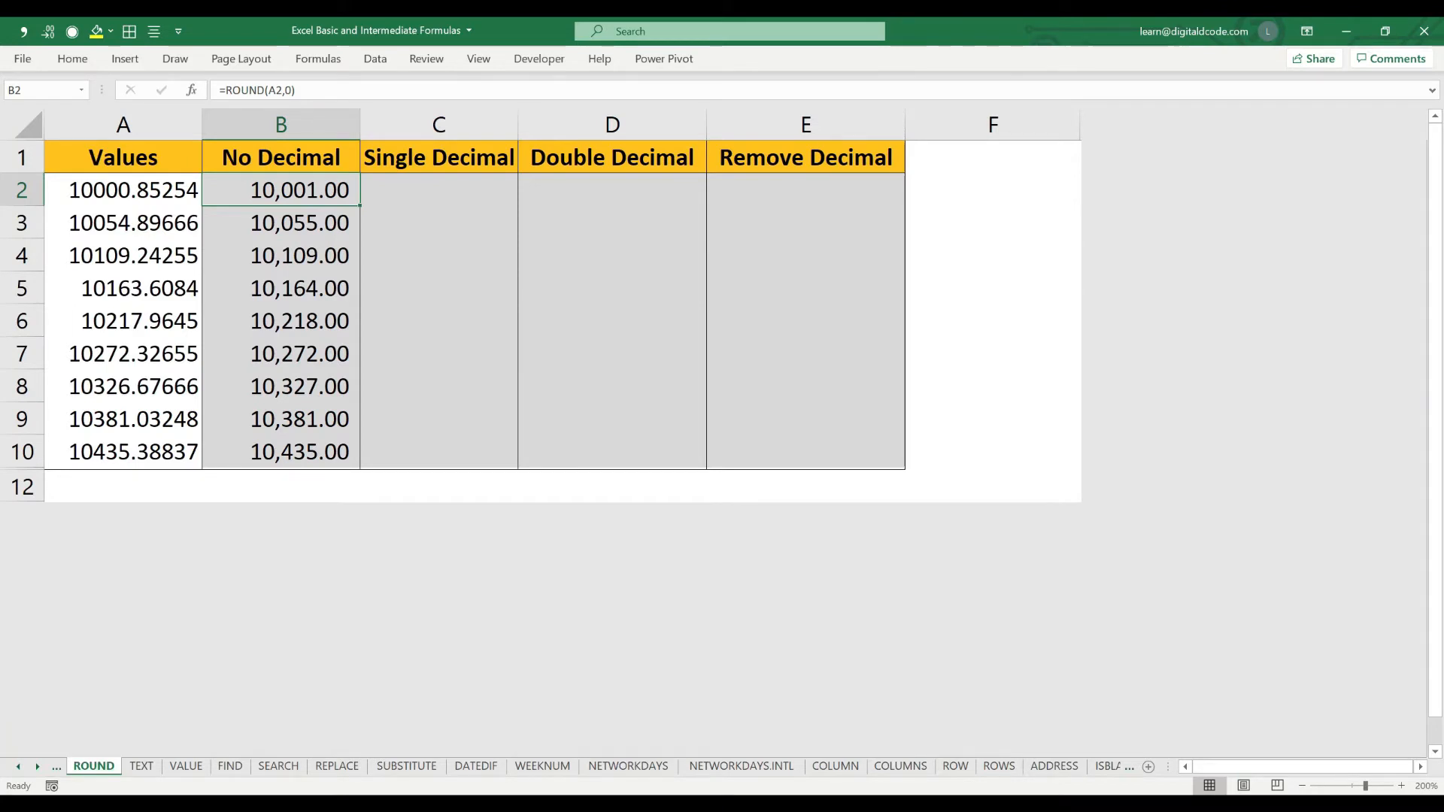
left_click(280, 222)
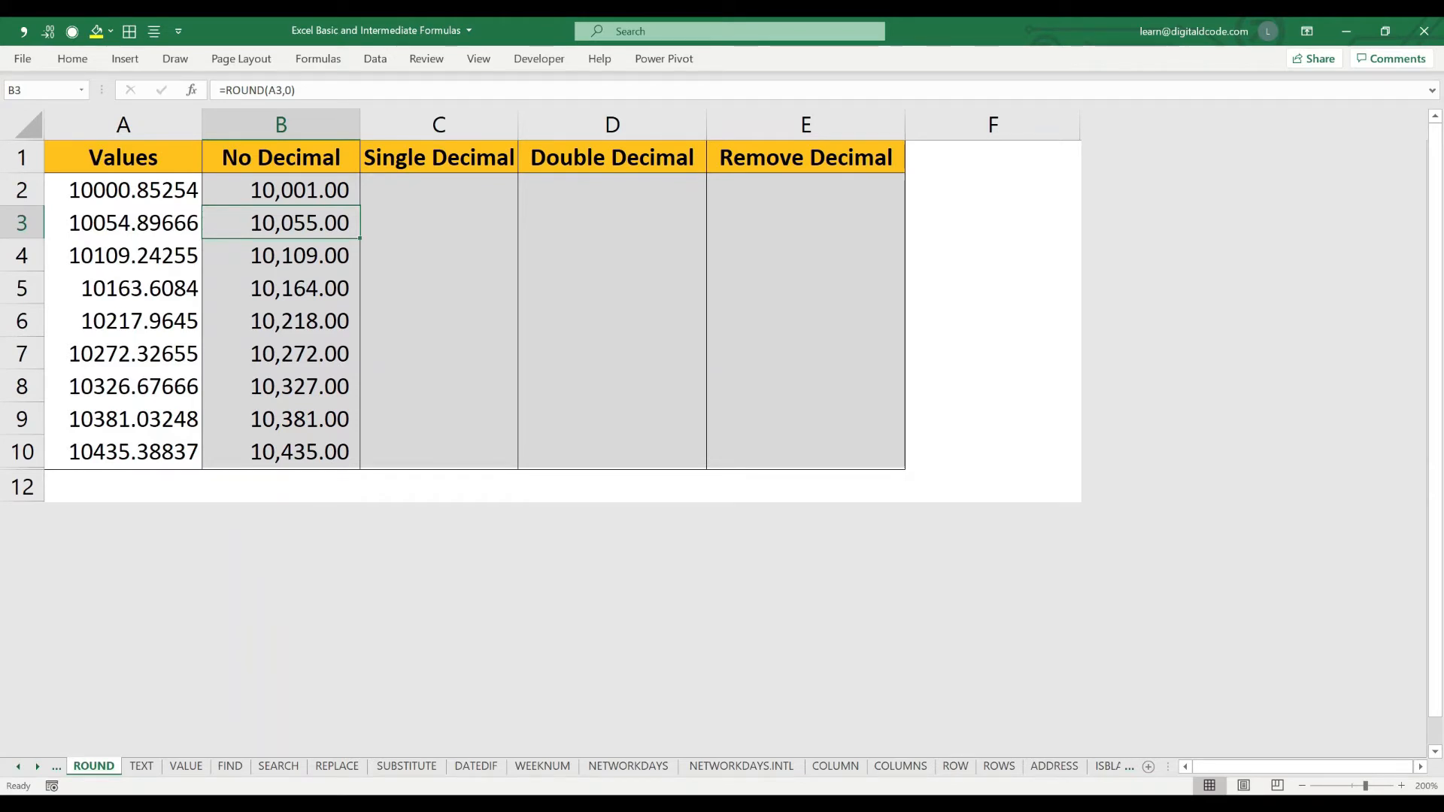
left_click(124, 256)
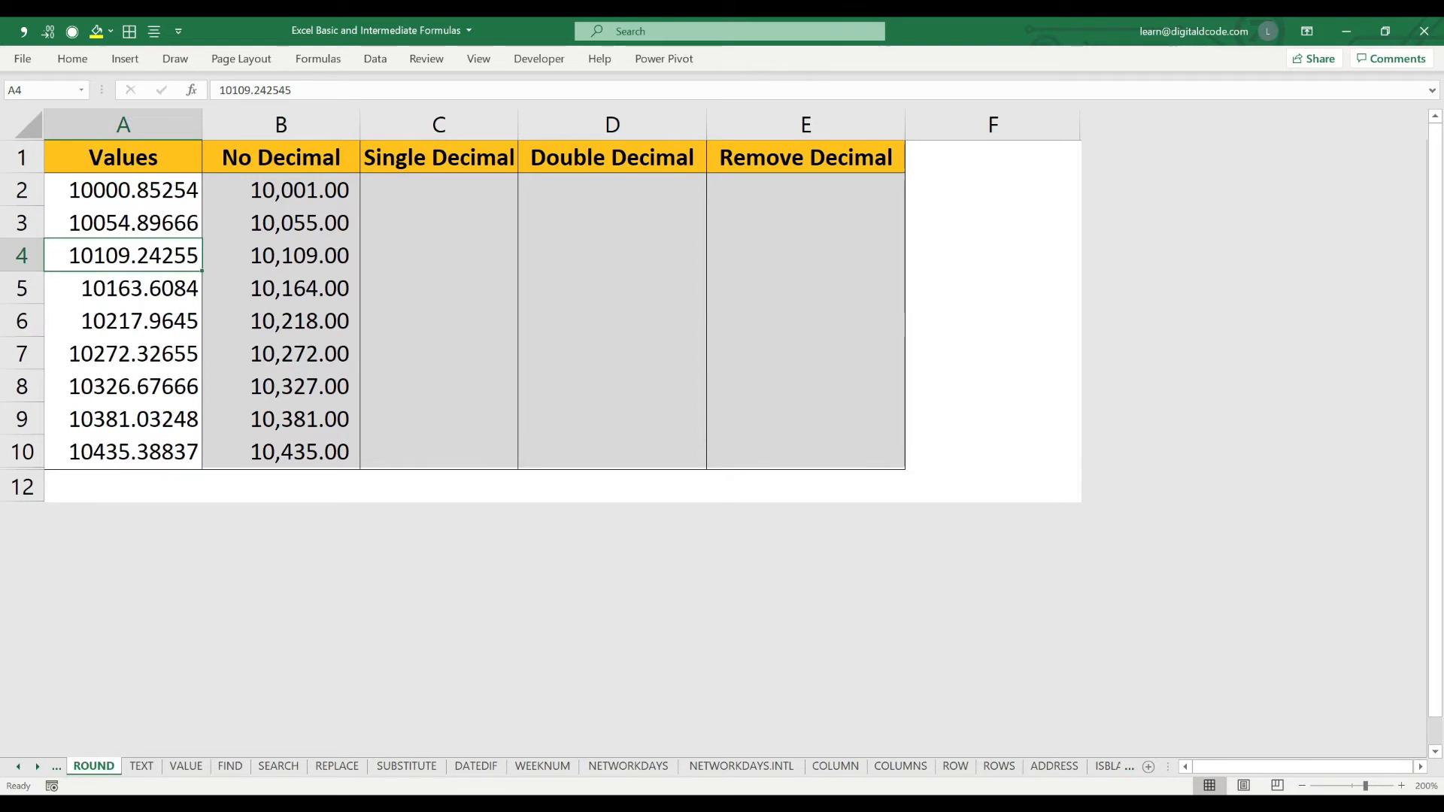
left_click(280, 256)
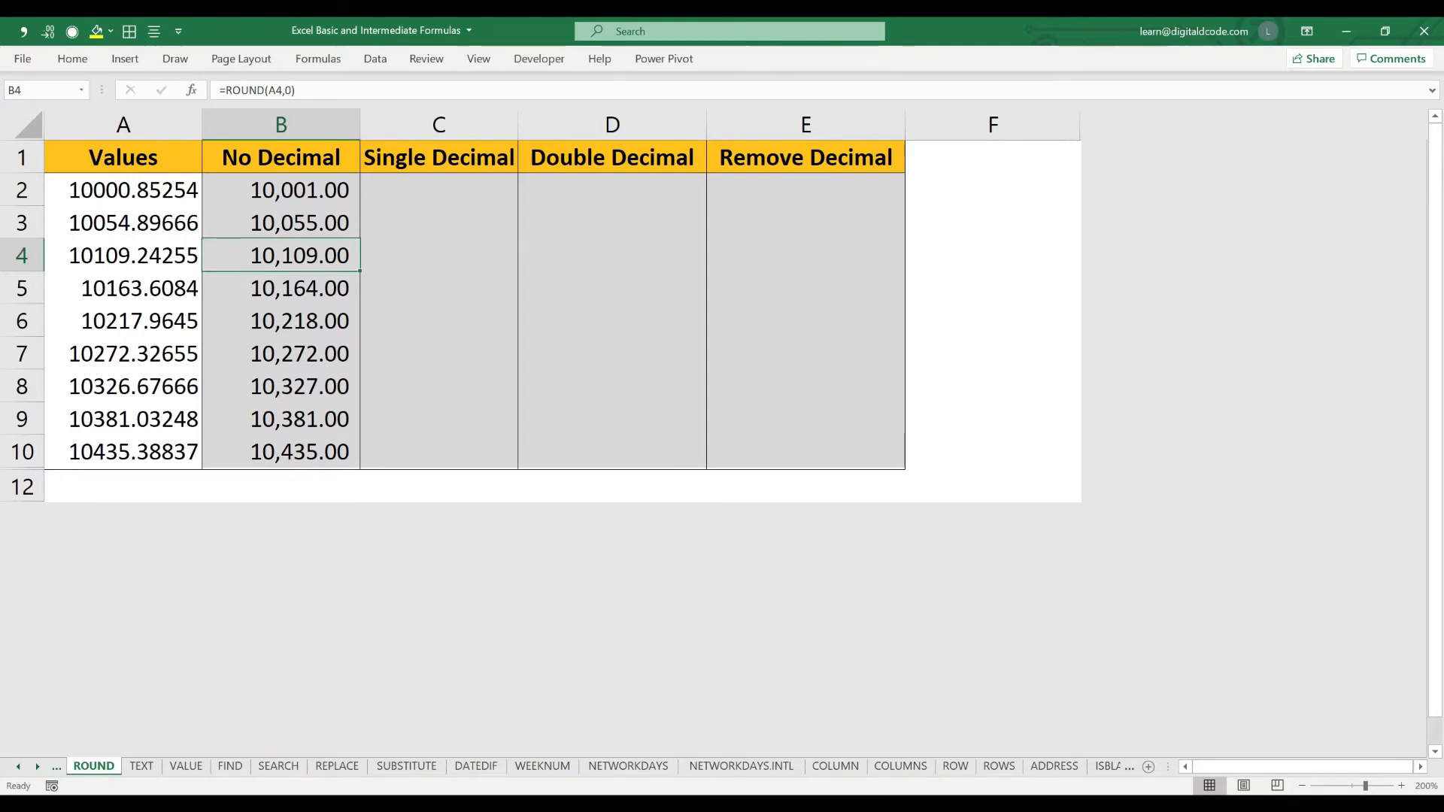
Enter the formula =ROUND(A2,1) in cell C2 to round the first value to one decimal
left_click(440, 190)
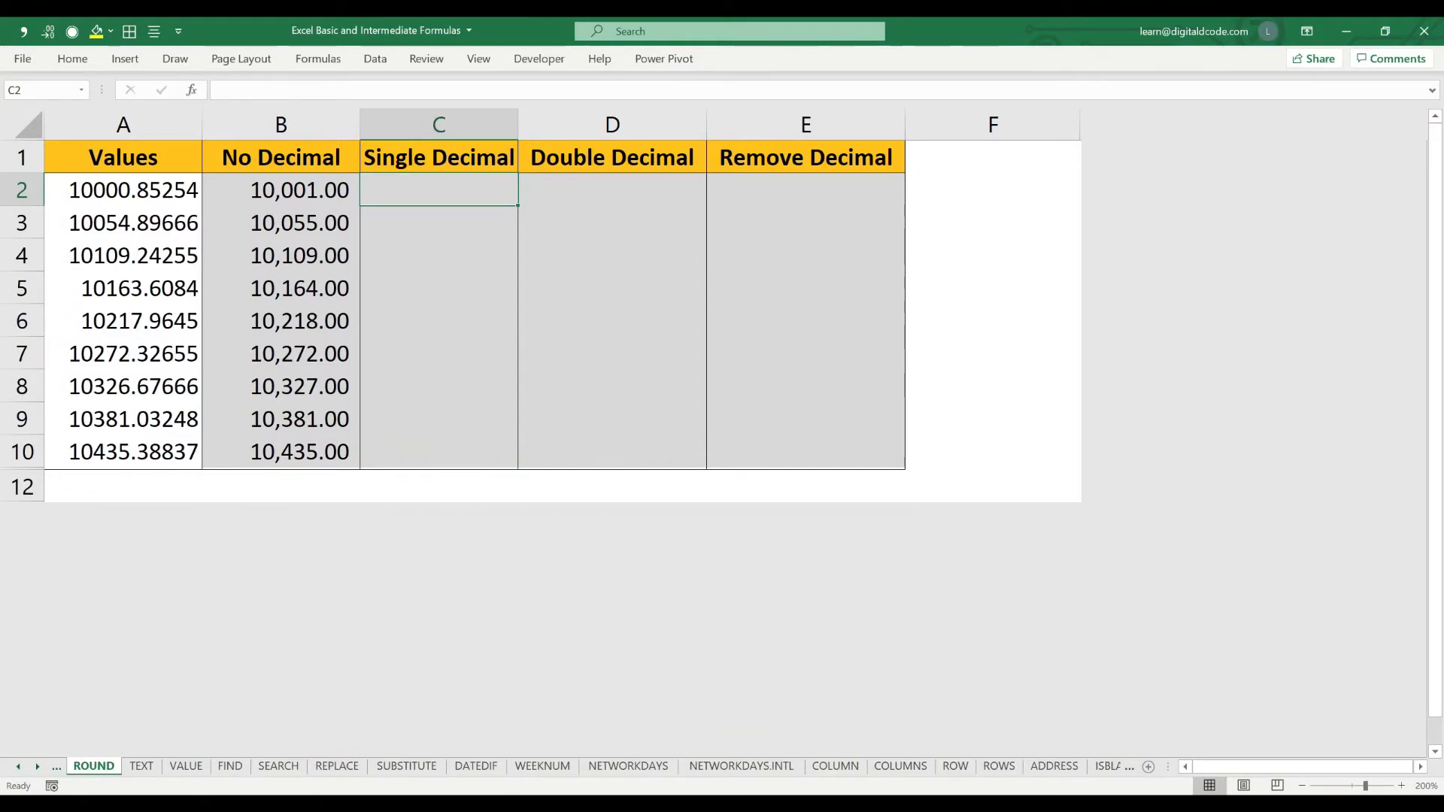
type("=rou")
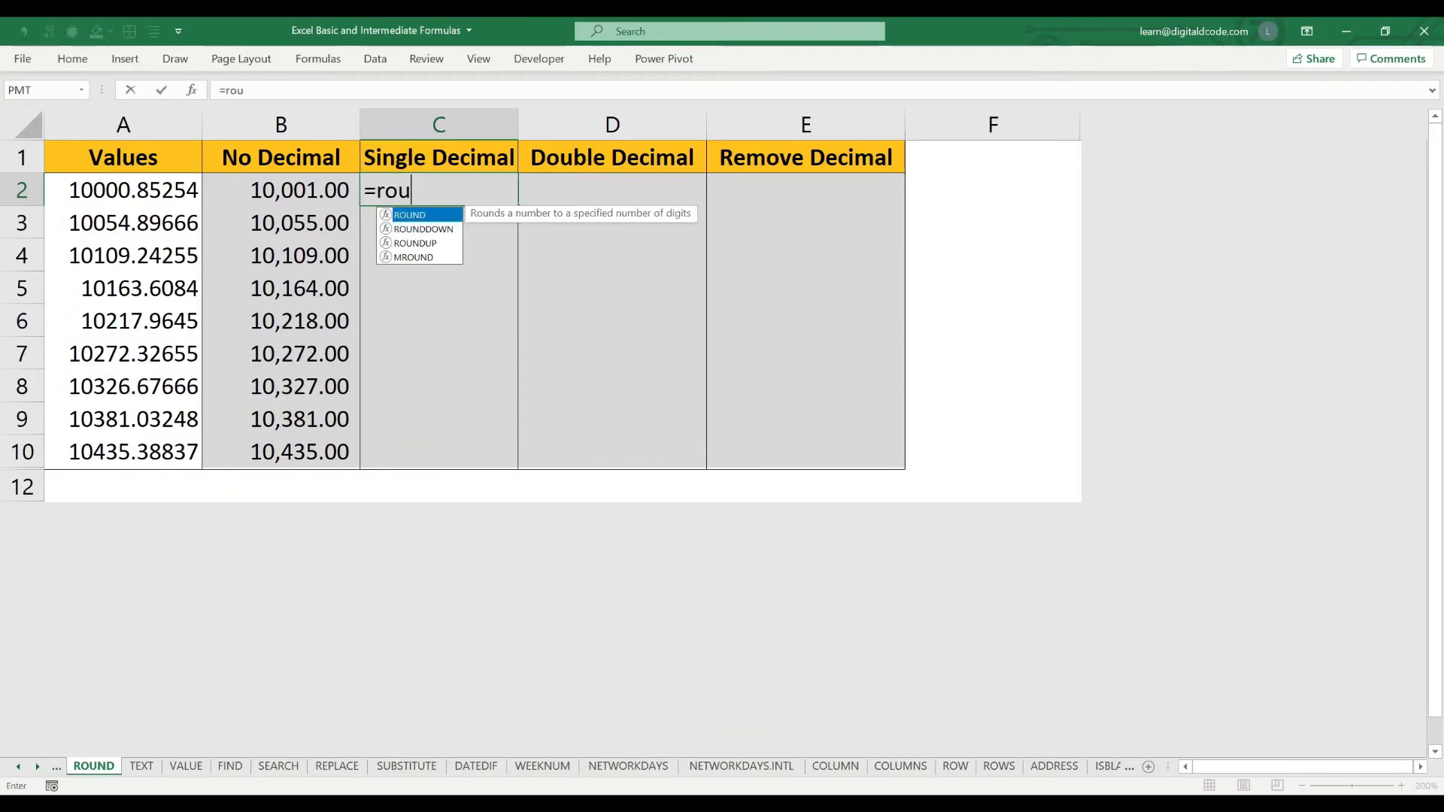
key("Tab")
left_click(123, 190)
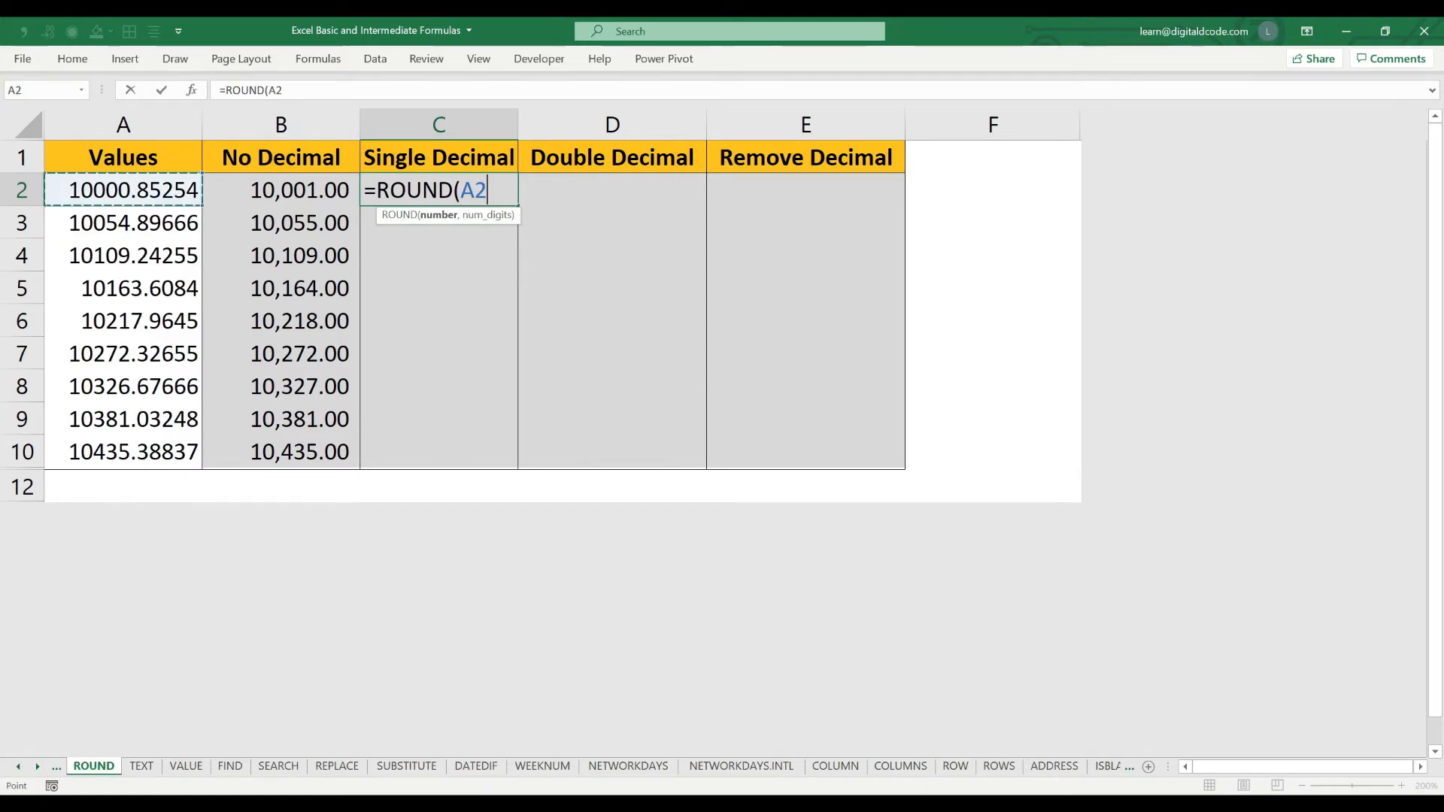
type(",")
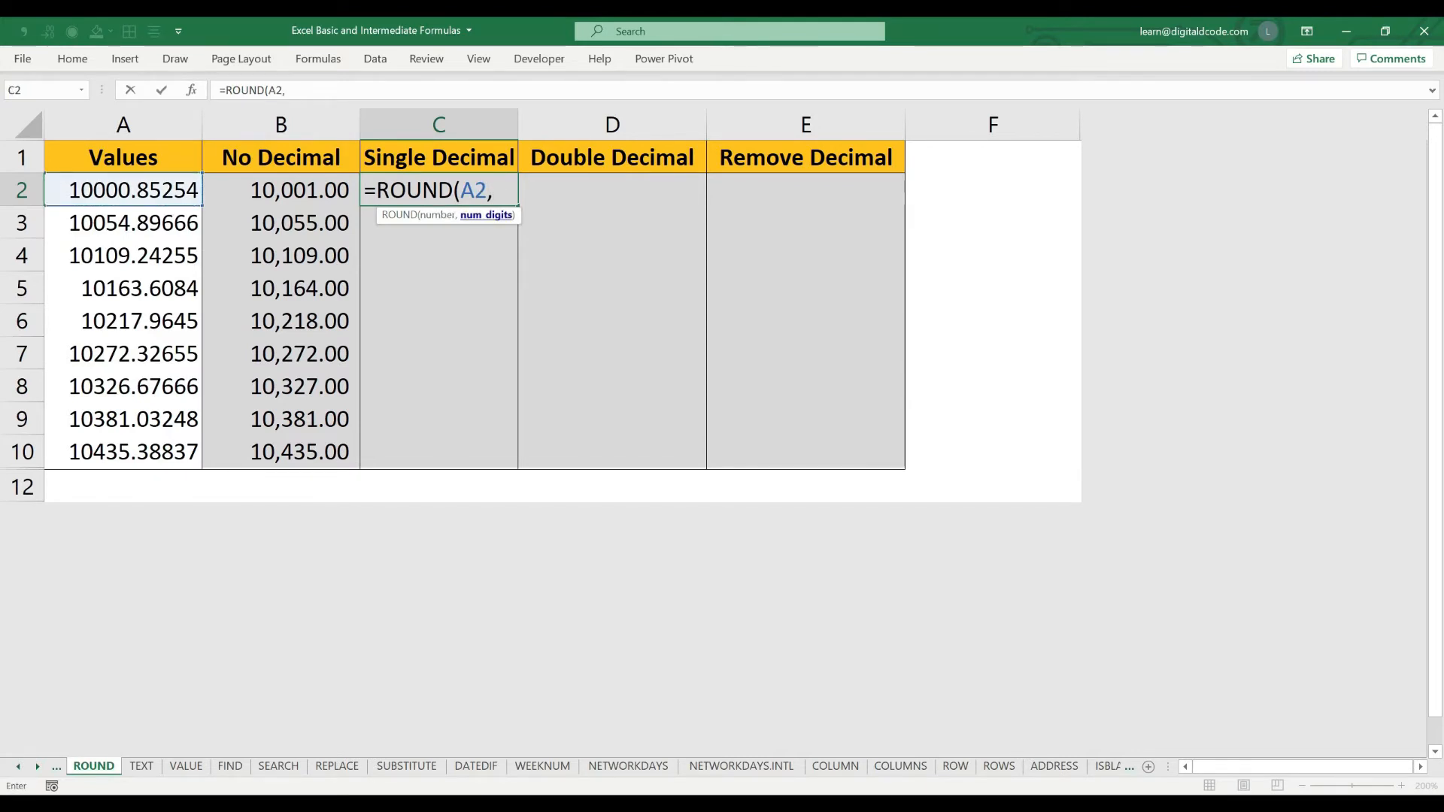
type("1")
key("Return")
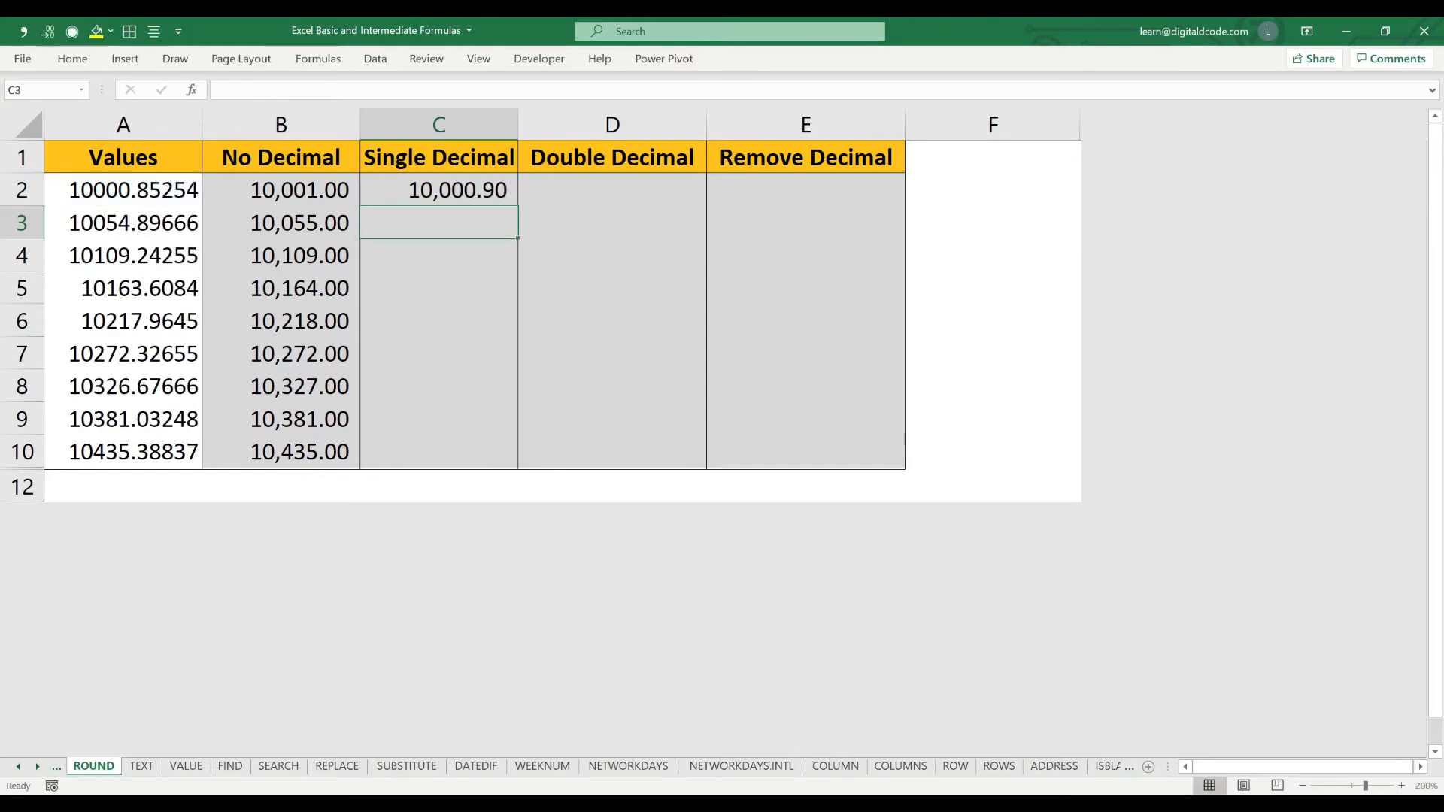
Copy the one-decimal rounding formula from C2 down through C10
key("Up")
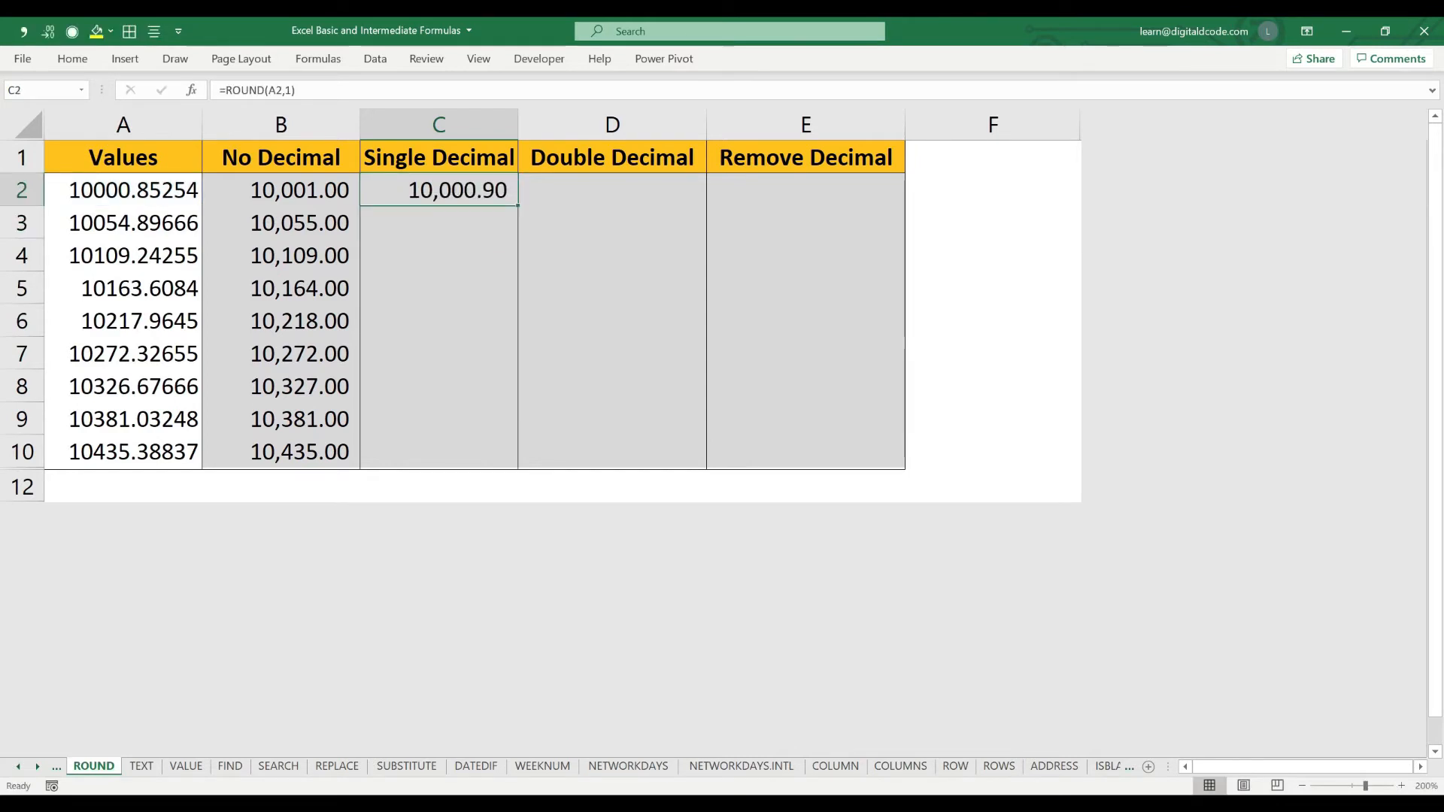
key("ctrl+c")
key("shift+Down")
key("shift+Down")
key("shift+Down")
key("shift+Down")
key("shift+Down")
key("shift+Down")
key("shift+Down")
key("shift+Down")
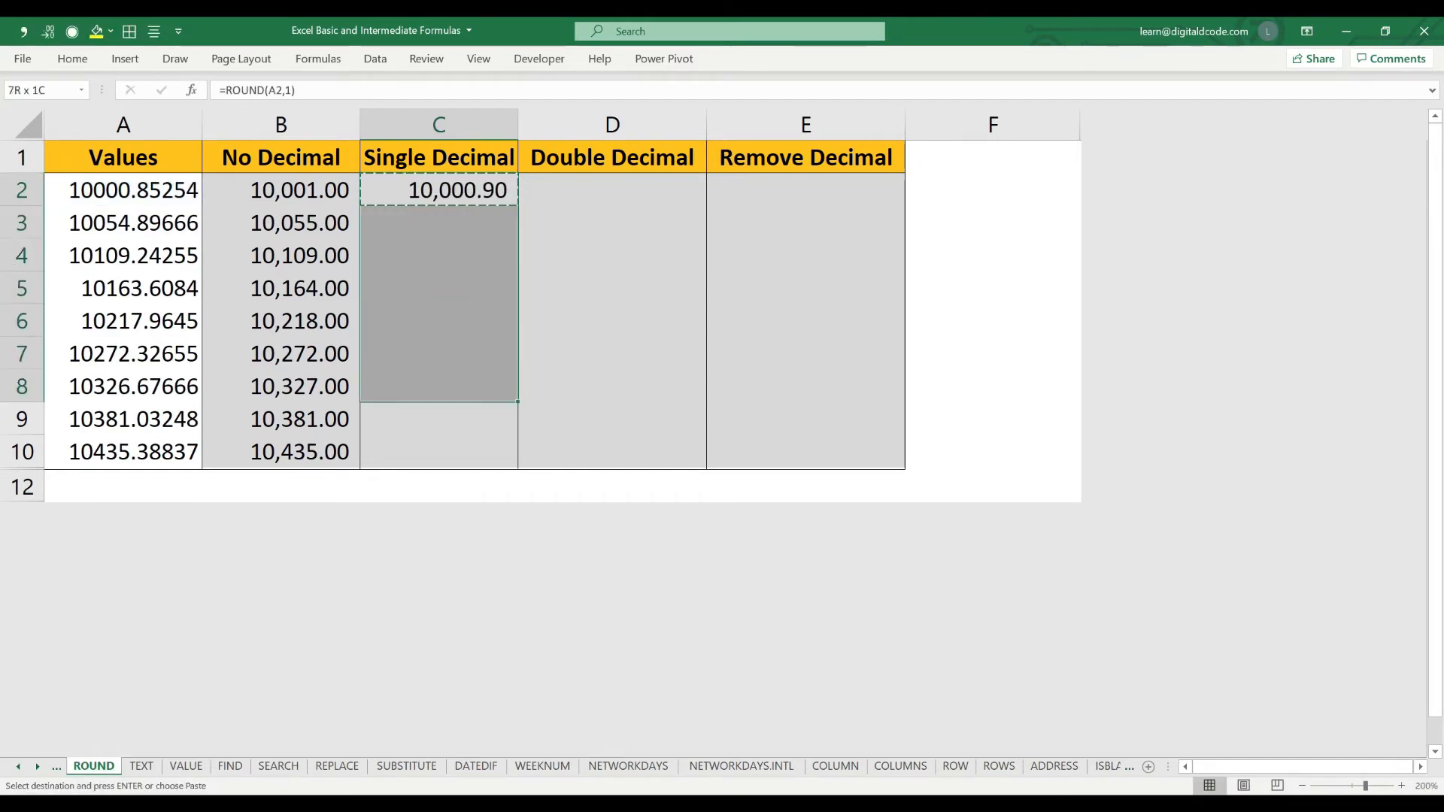
key("ctrl+v")
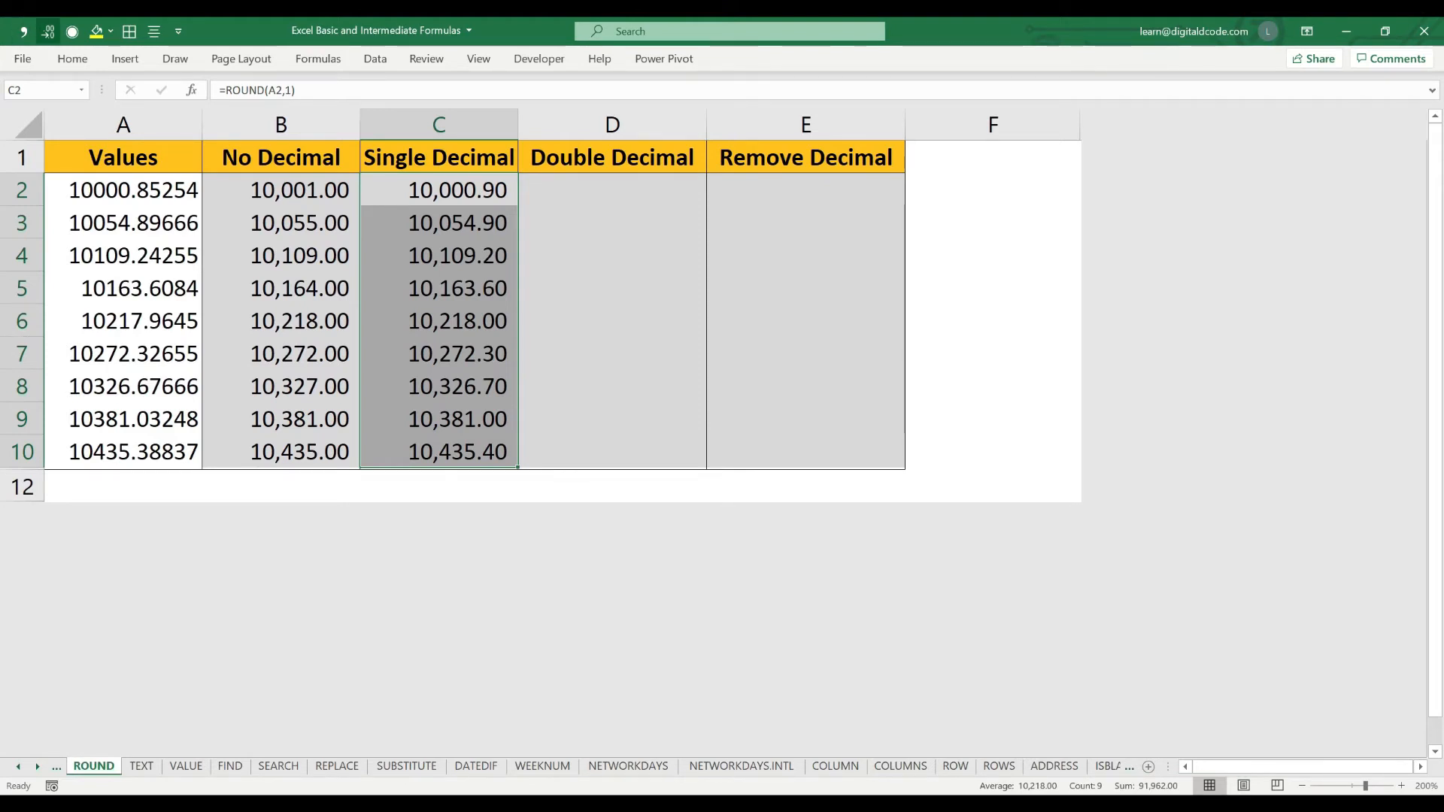
Decrease the number format of C2:C10 by one decimal place to show a single decimal
left_click(72, 59)
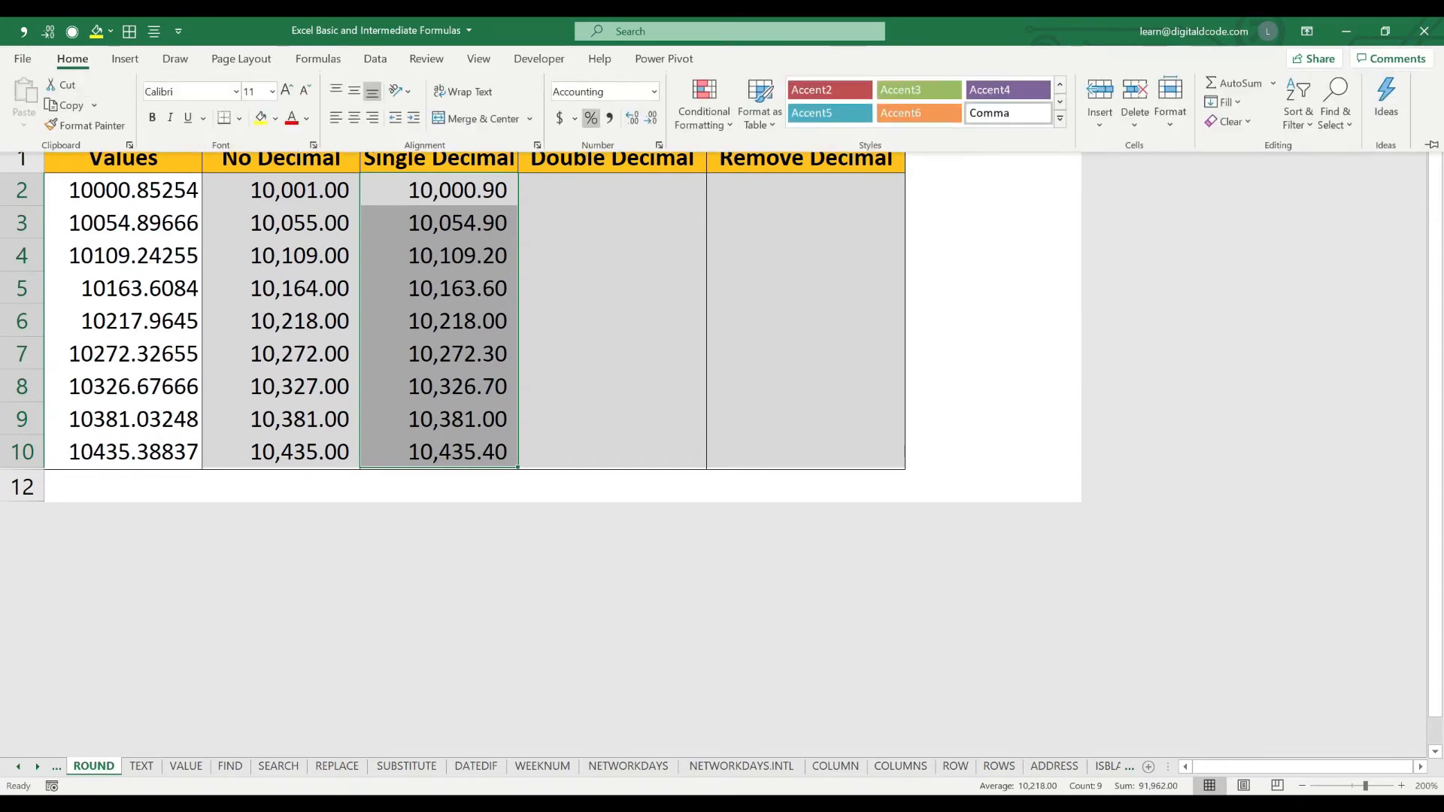
left_click(651, 118)
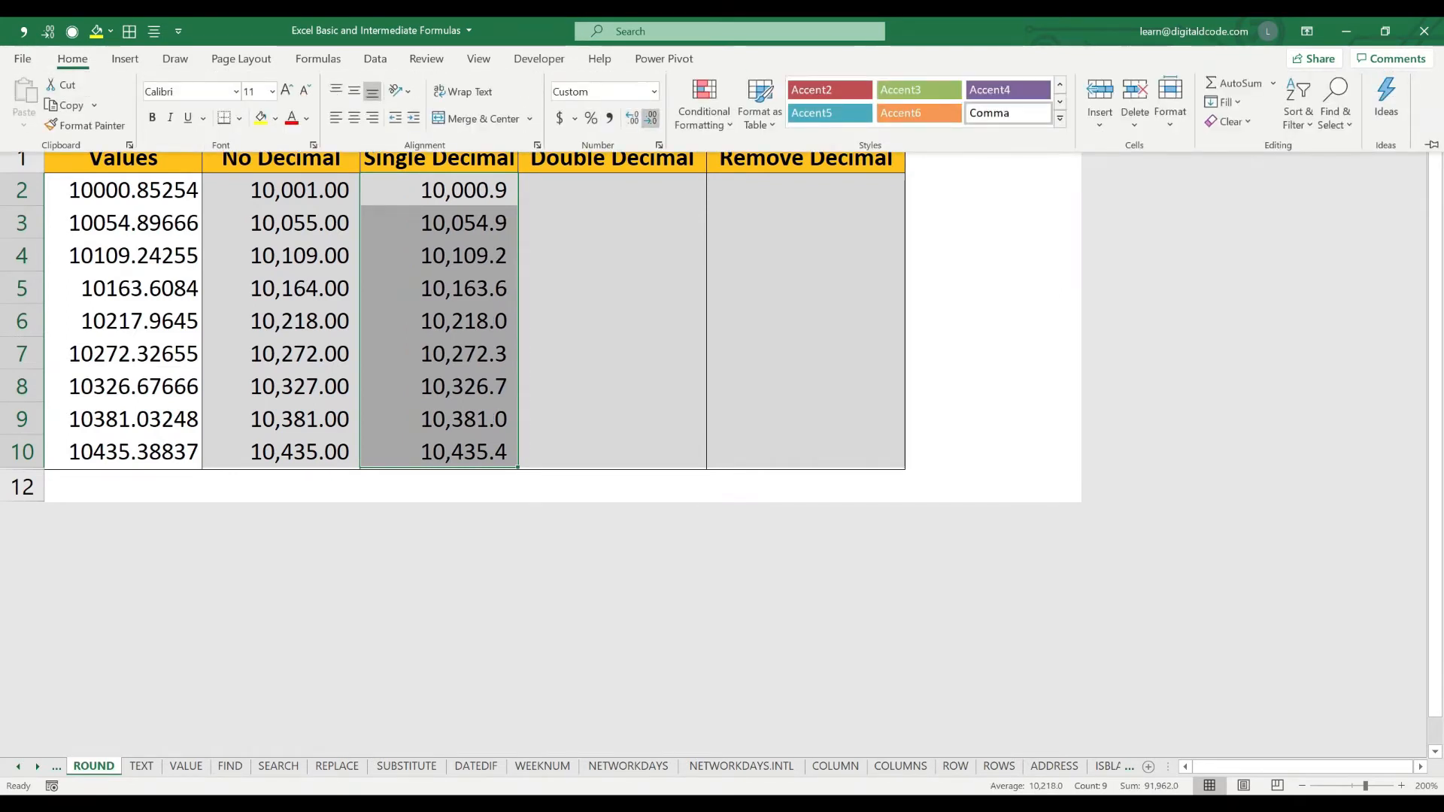
key("Escape")
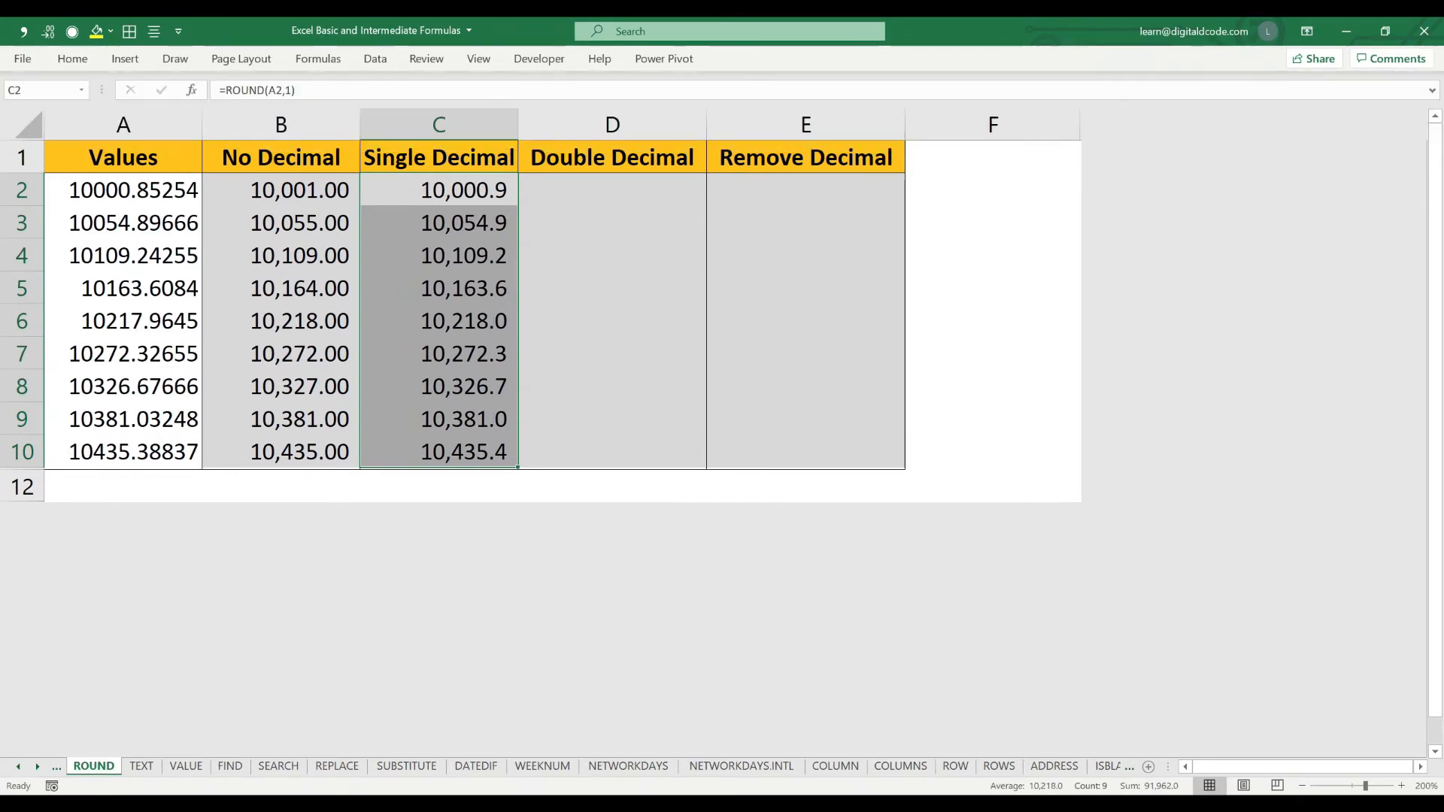
Replace the formulas in C2:C10 with their static results using Paste Special with the Values option
left_click_drag(438, 190, 438, 452)
key("ctrl+c")
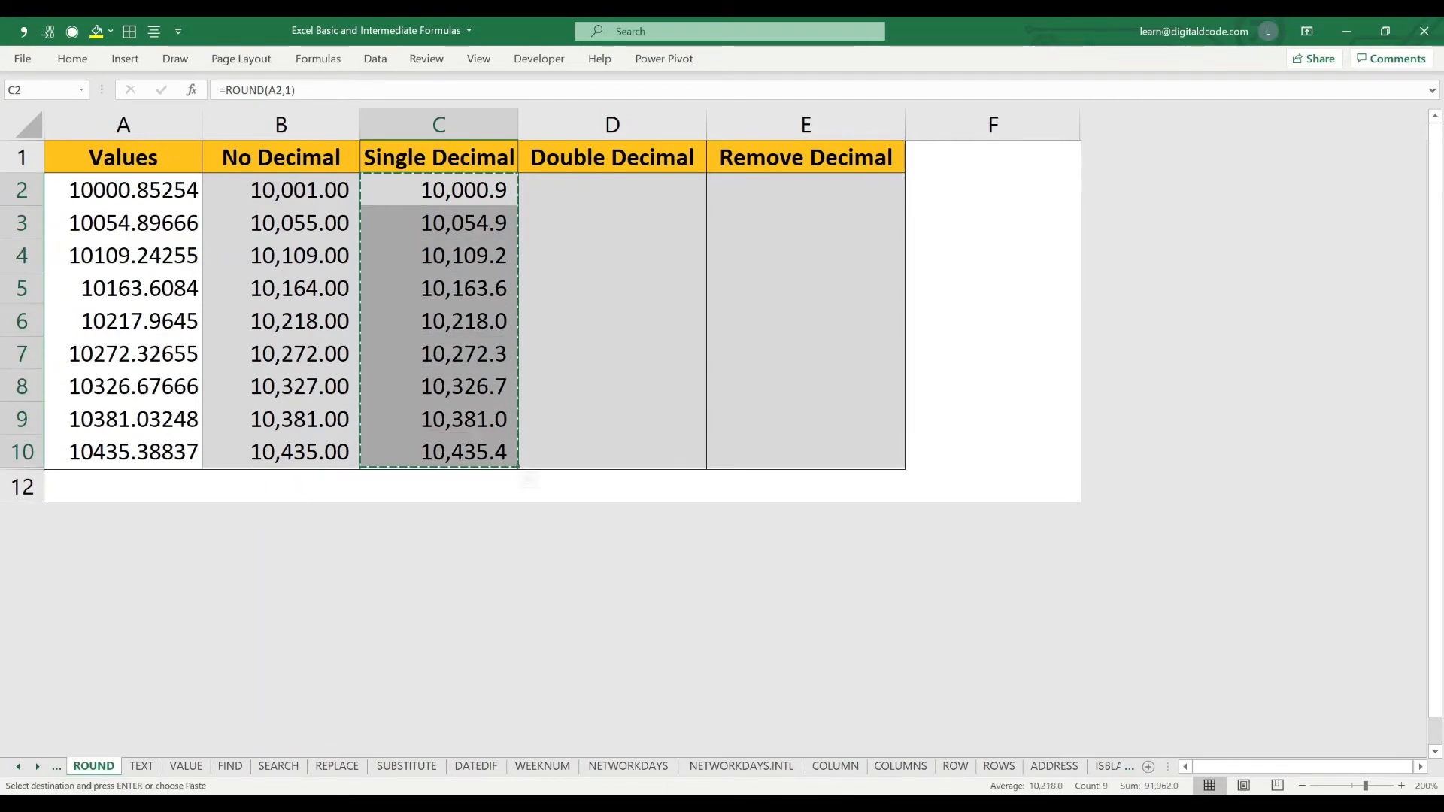
left_click(72, 58)
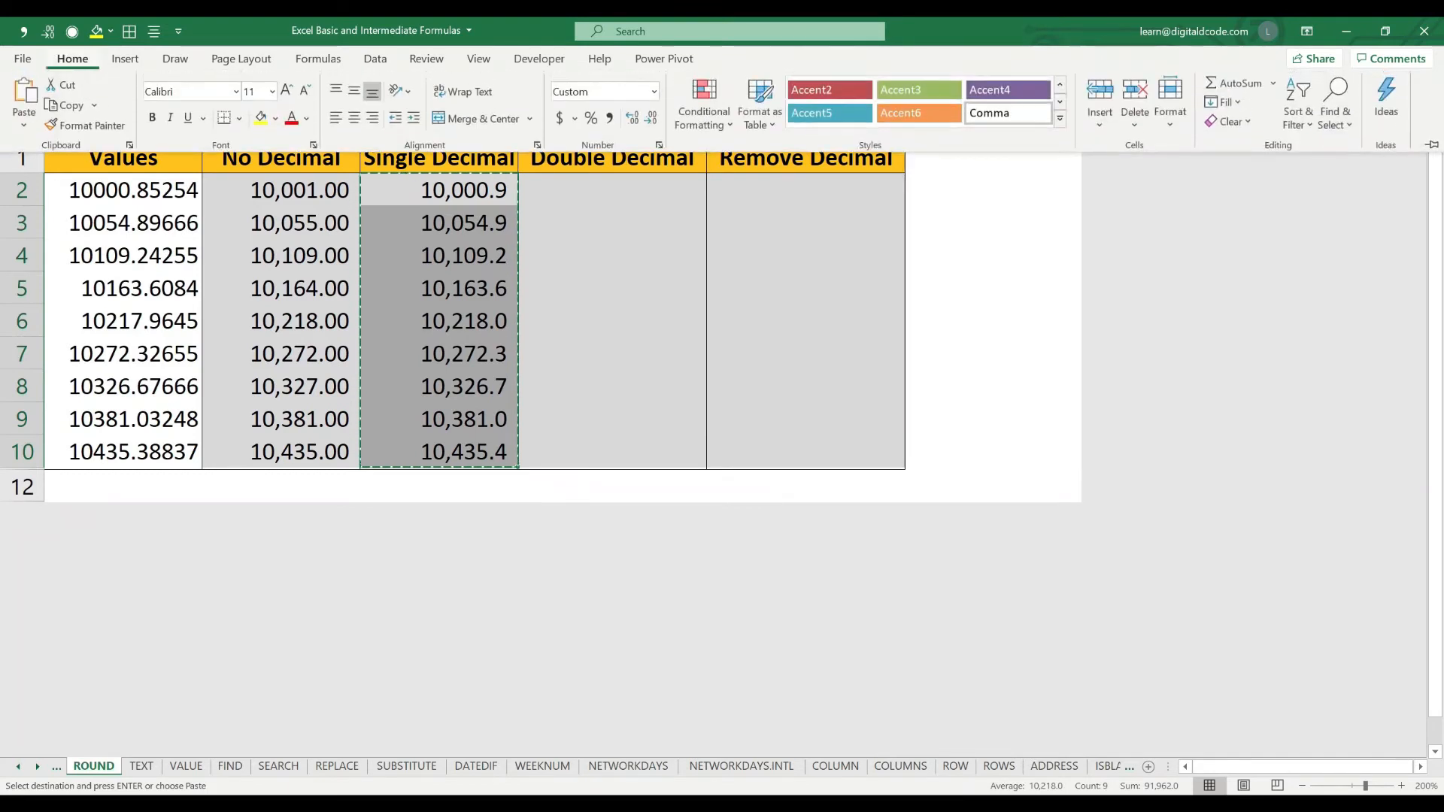
left_click(23, 120)
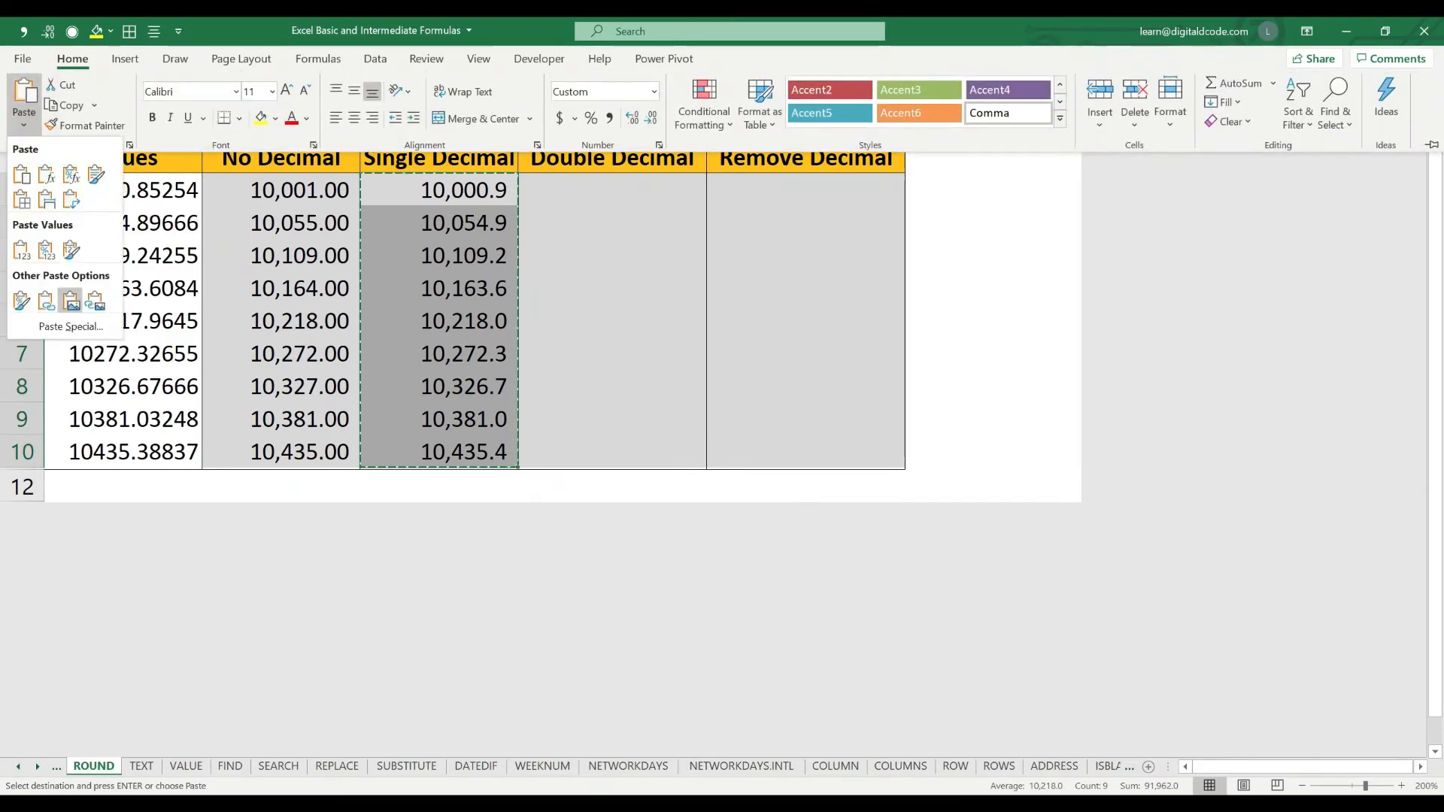
left_click(71, 327)
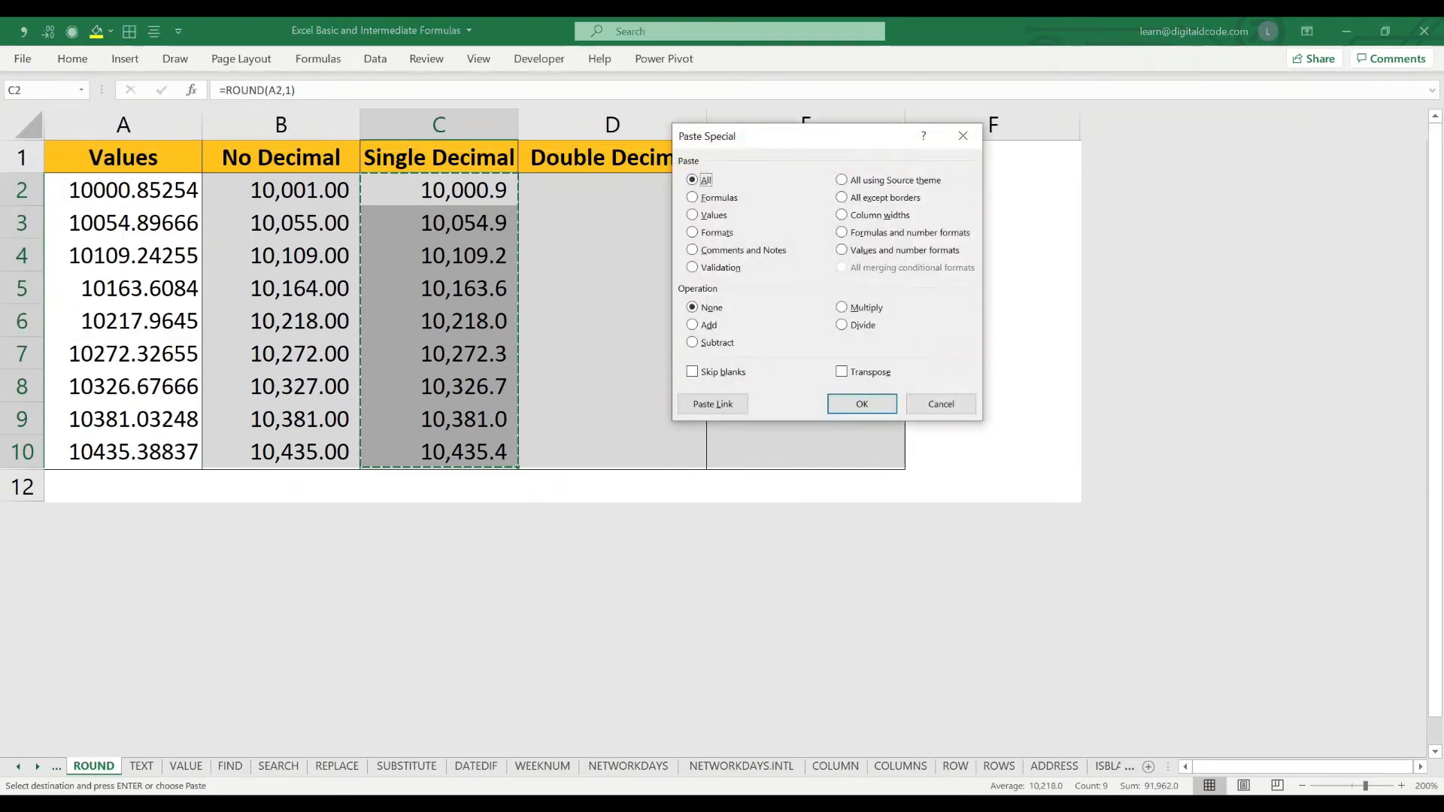
key("v")
left_click(862, 404)
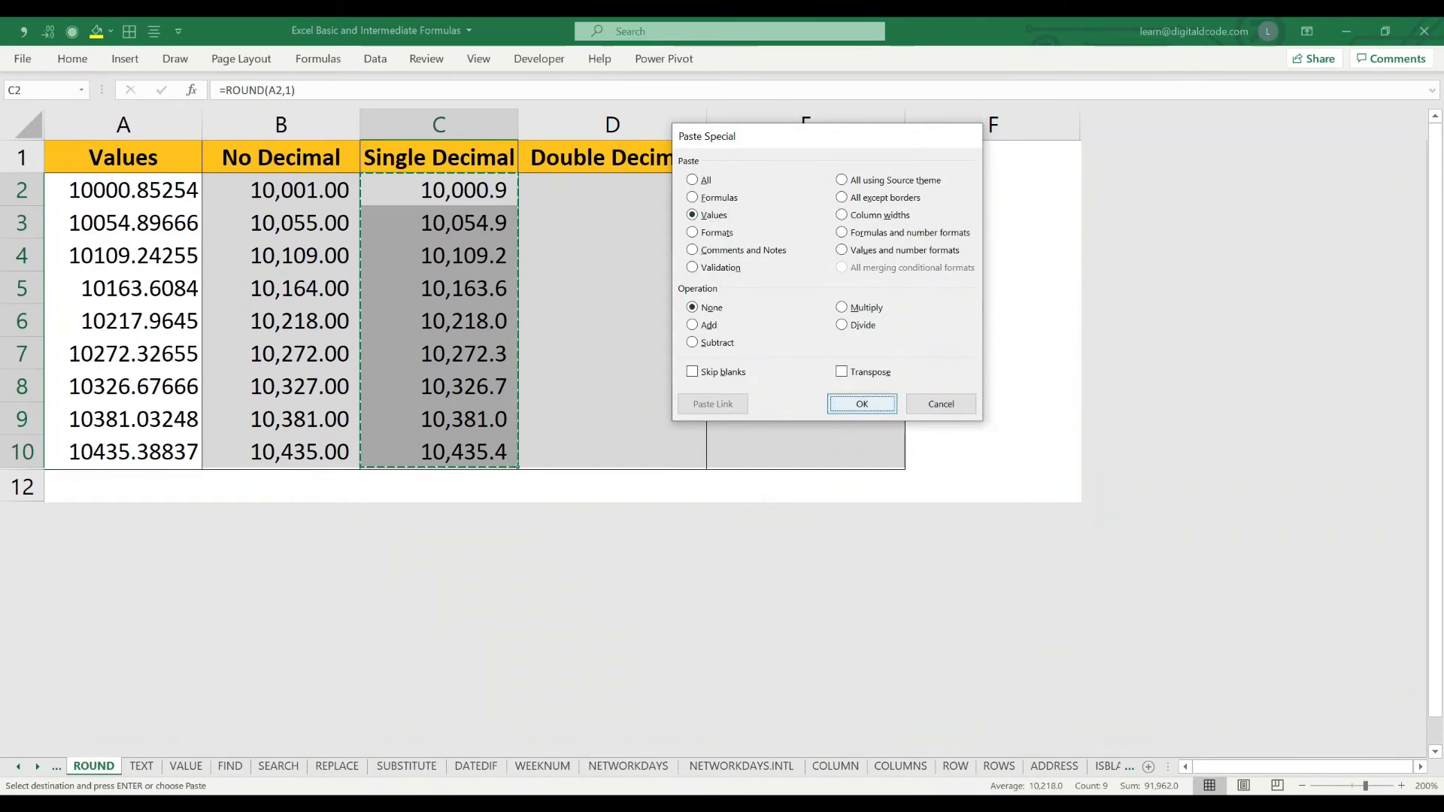
Check the stored contents of the Single Decimal cells down to C10, and undo the values paste
left_click(440, 224)
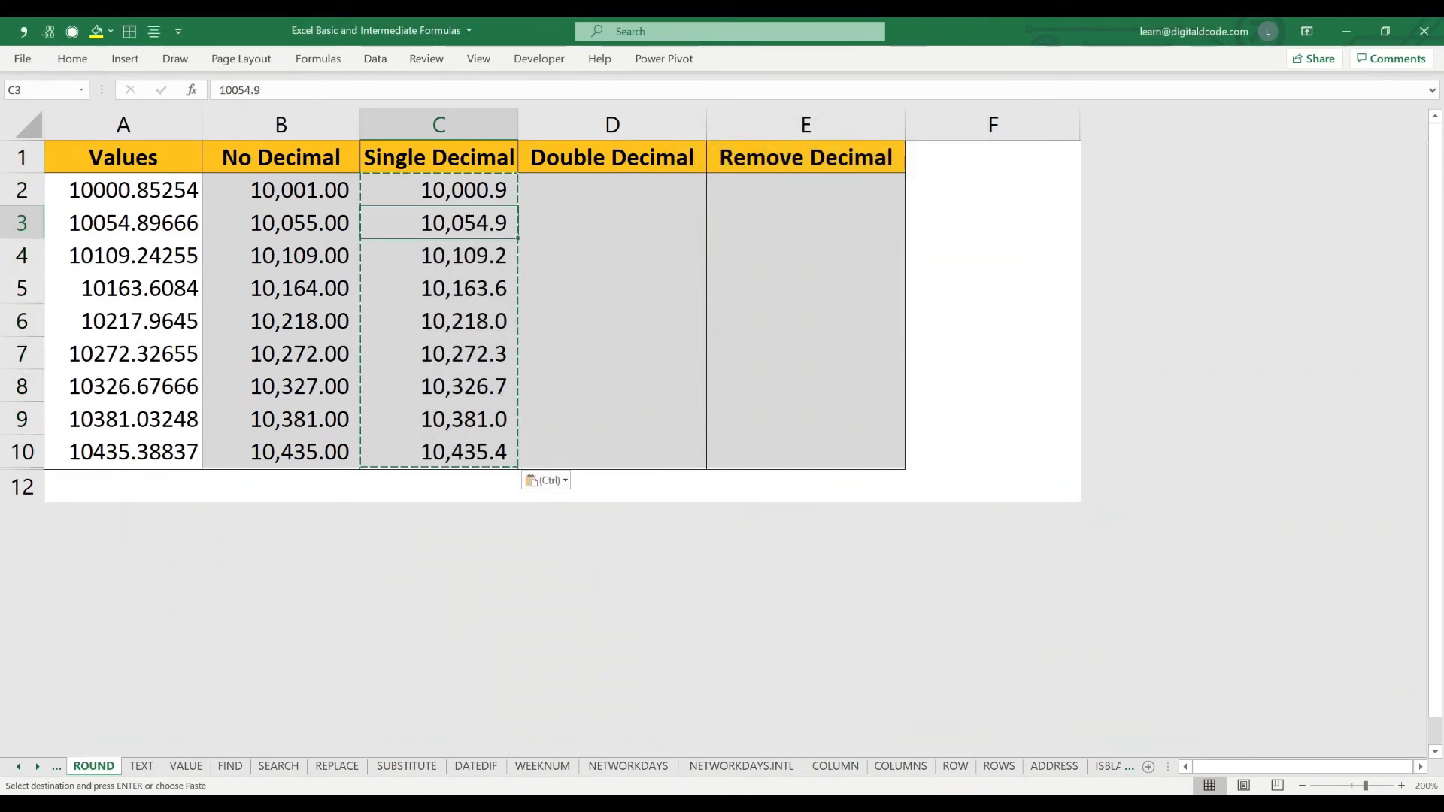
key("Escape")
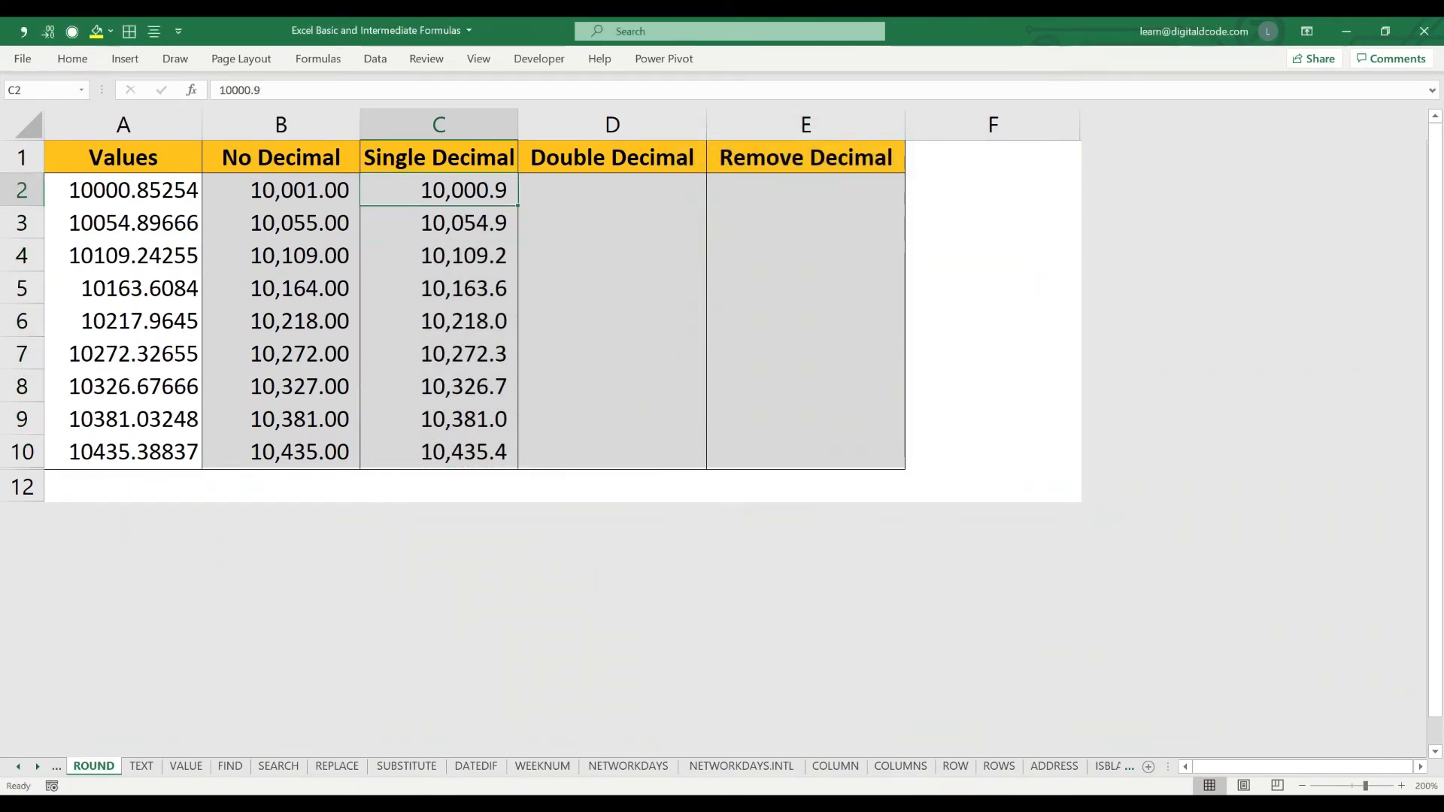
key("Down")
key("Down")
key("Down")
key("Down")
key("Down")
key("Down")
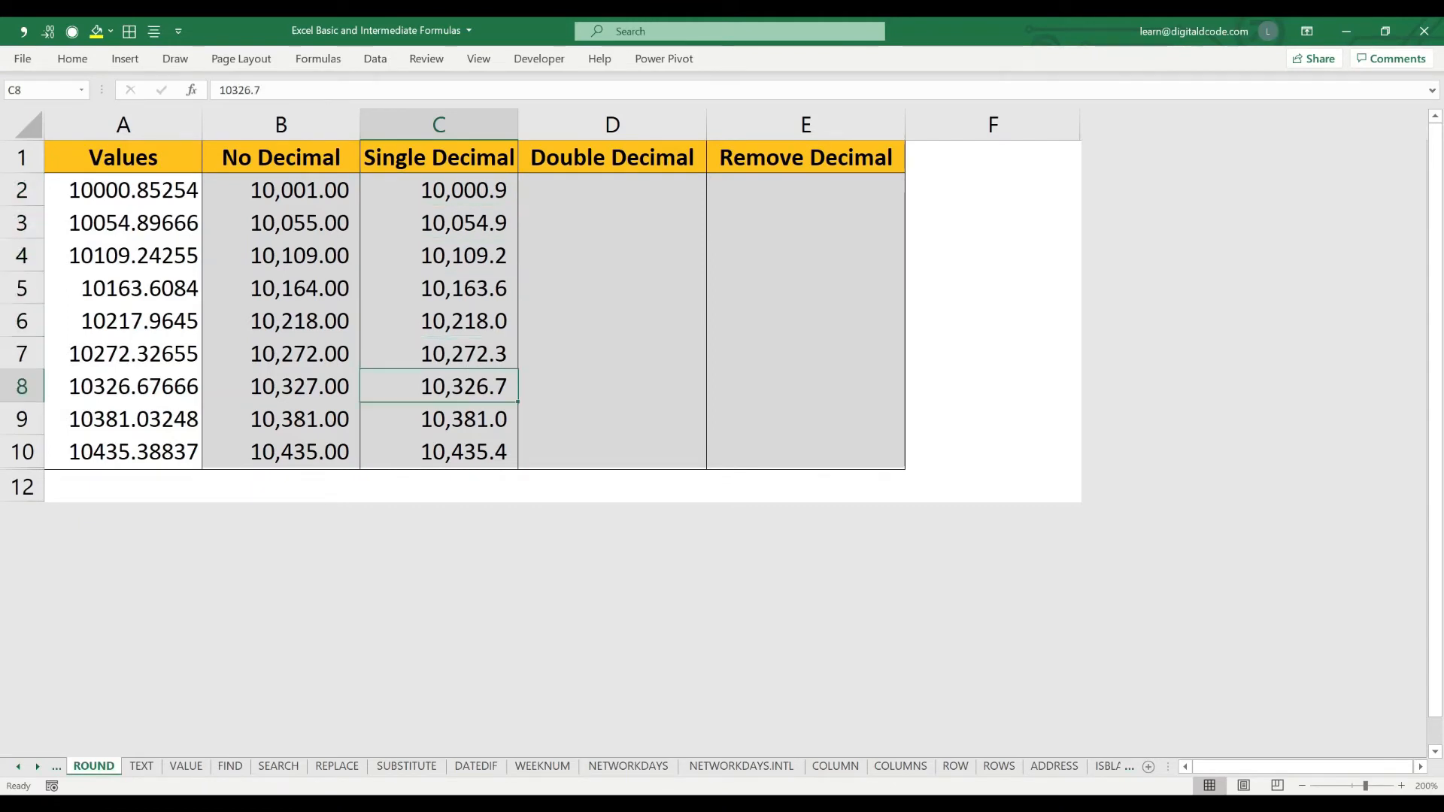
key("Down")
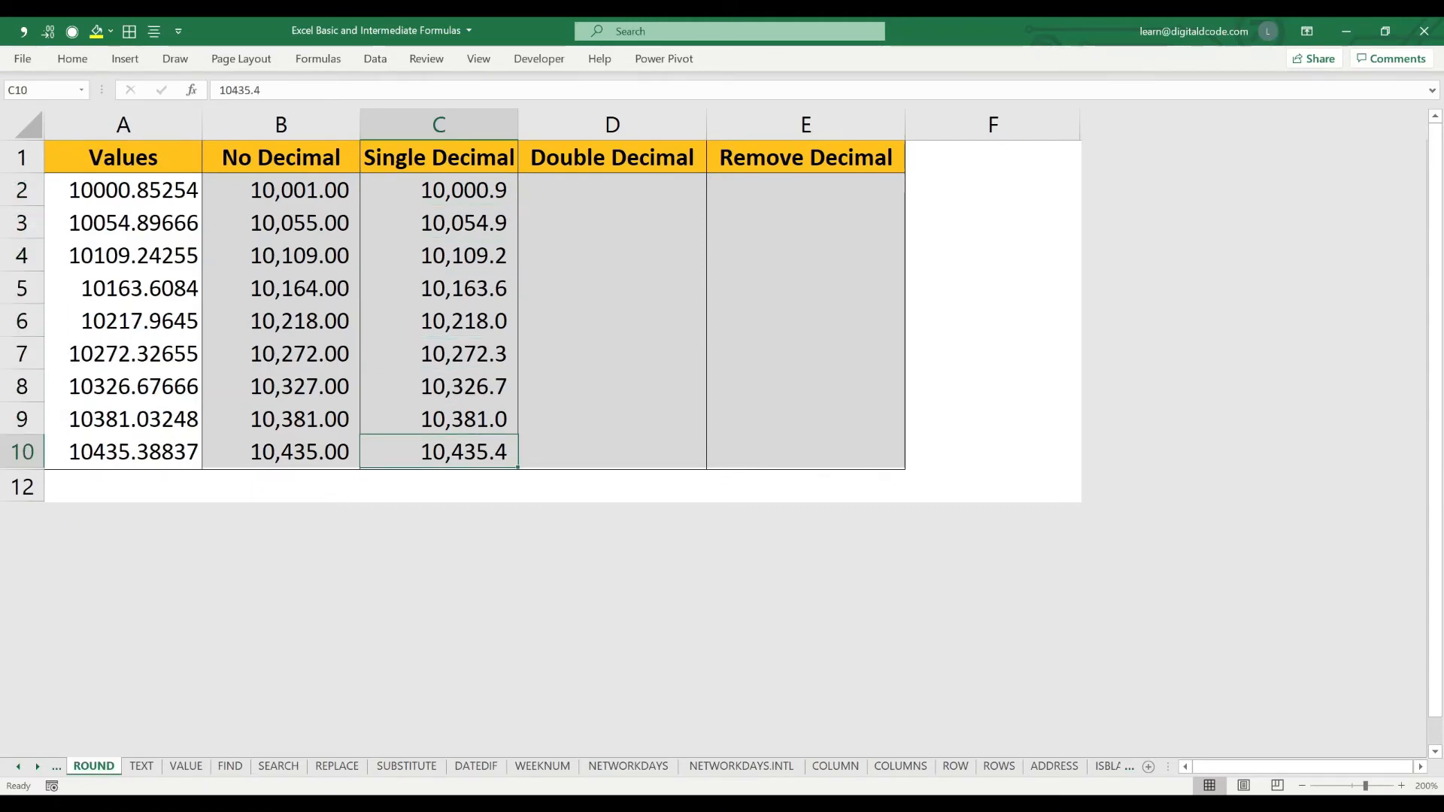
key("ctrl+z")
key("Escape")
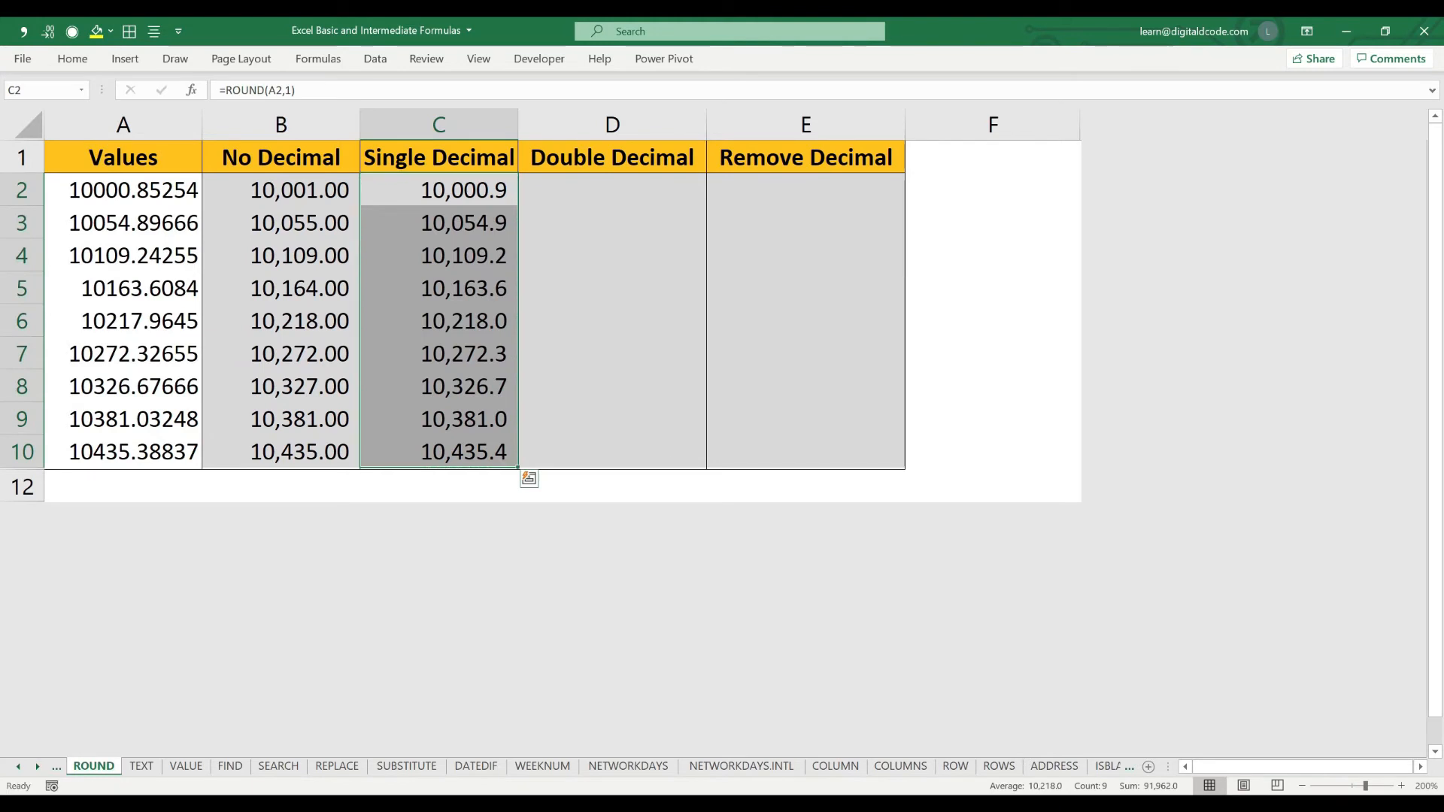
Enter =ROUND(A2,2) in D2 to round the first value to two decimals in the Double Decimal column
key("Right")
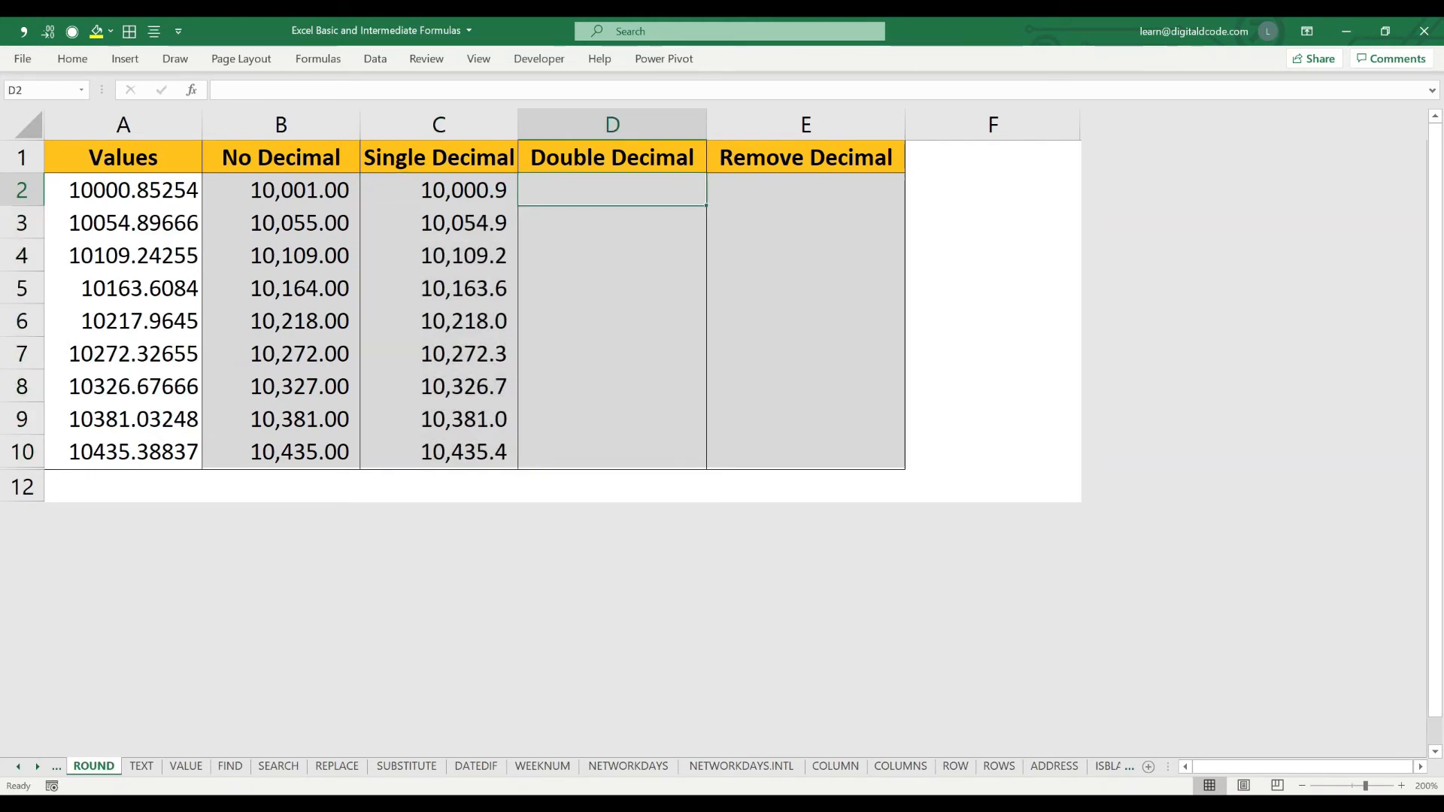
type("=")
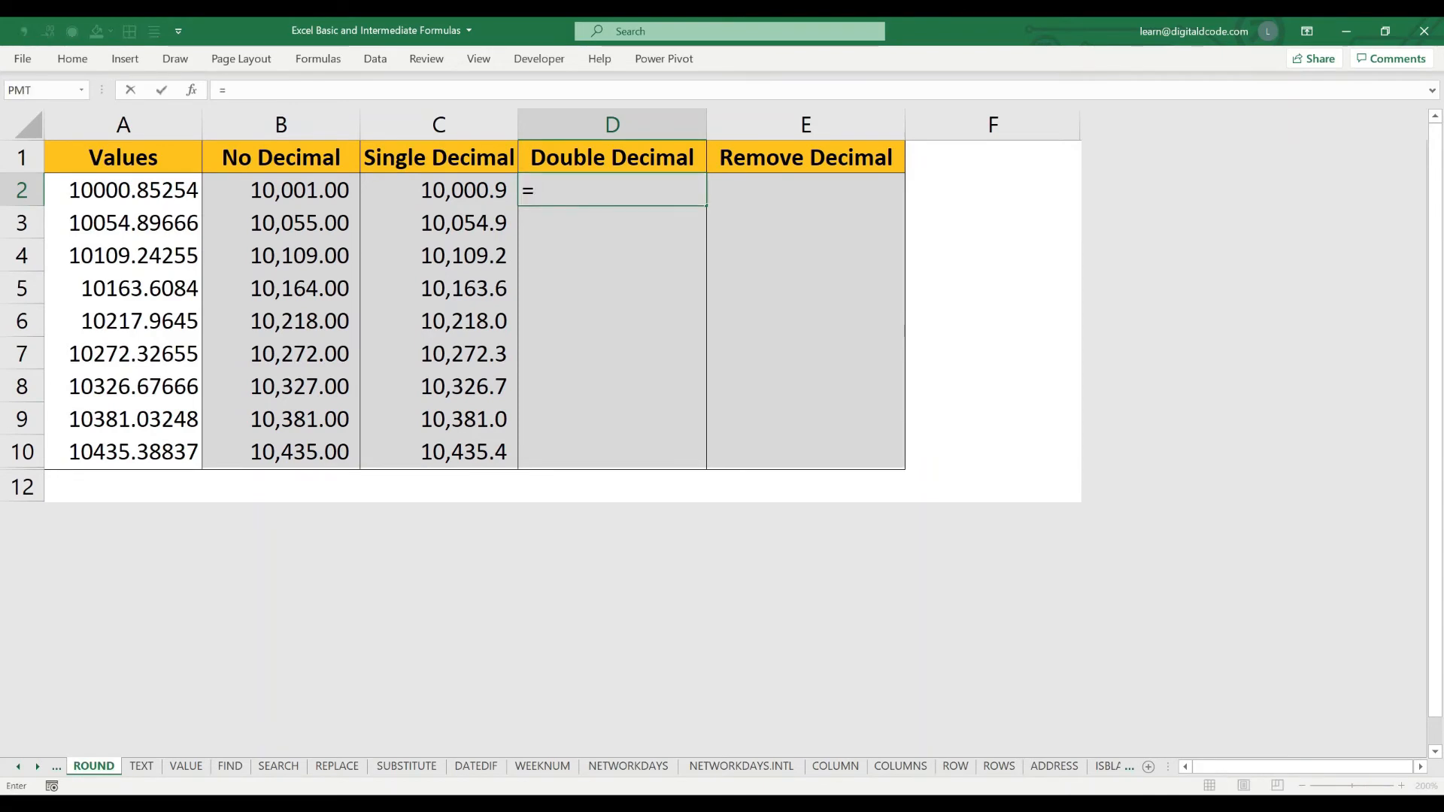
type("rou")
key("Tab")
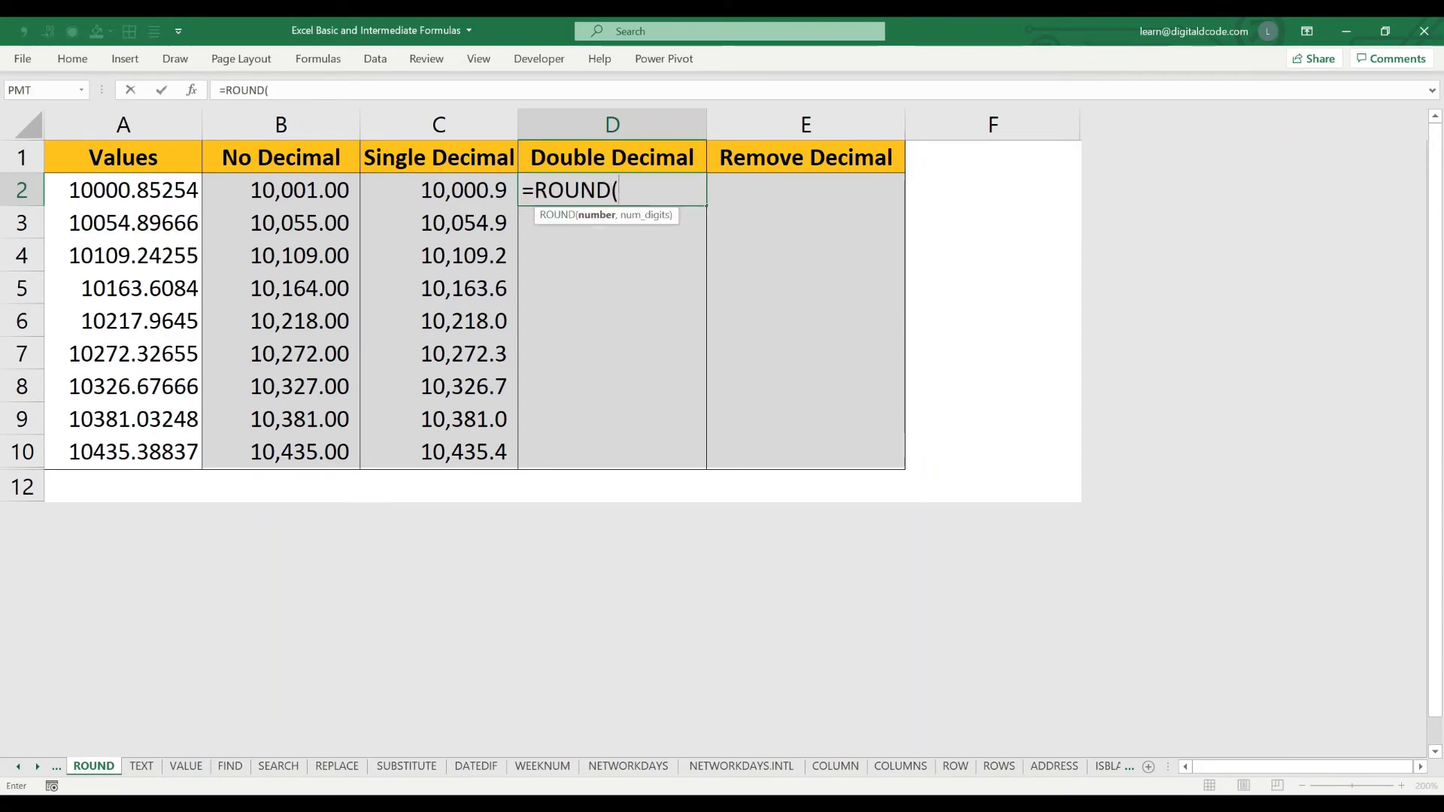
left_click(123, 190)
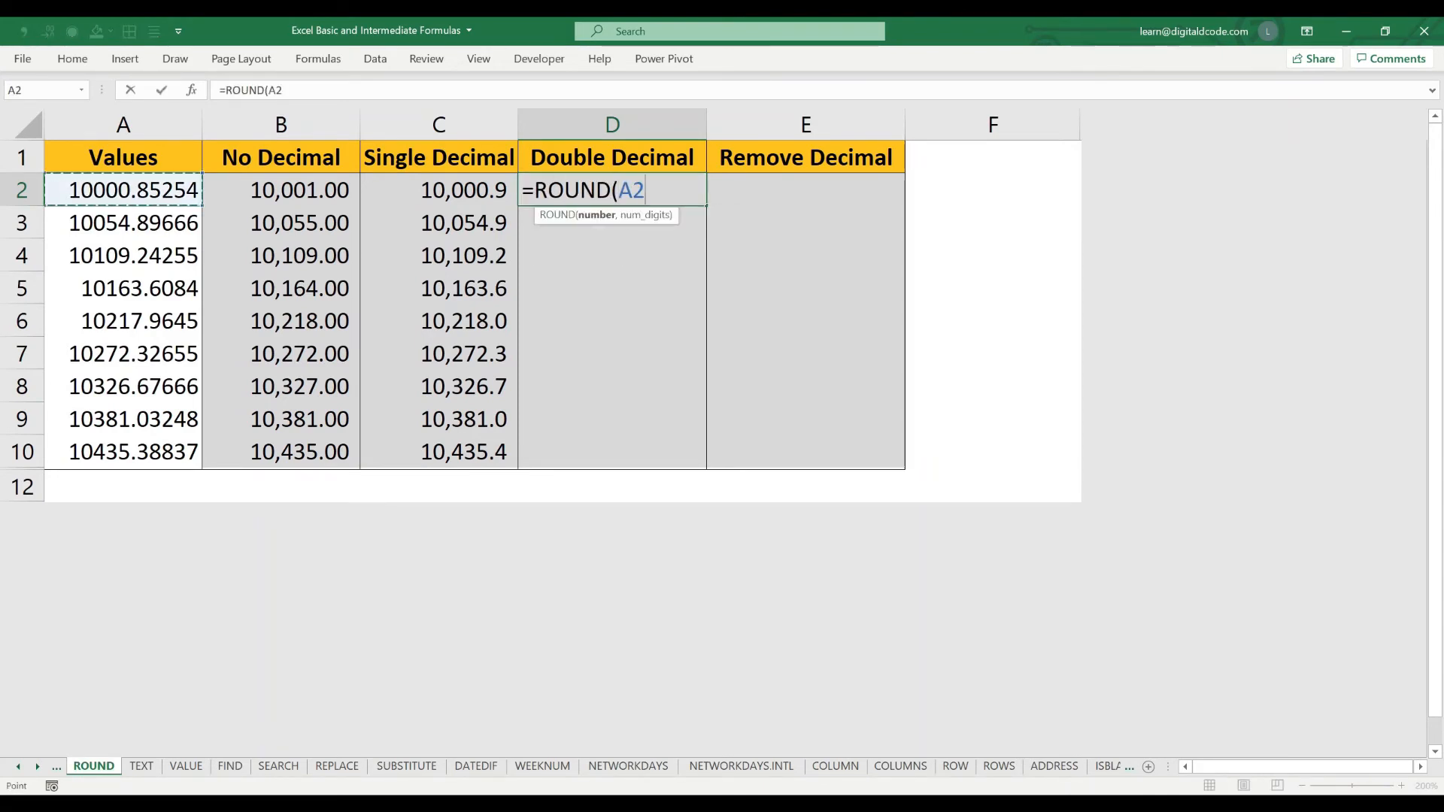
type(",")
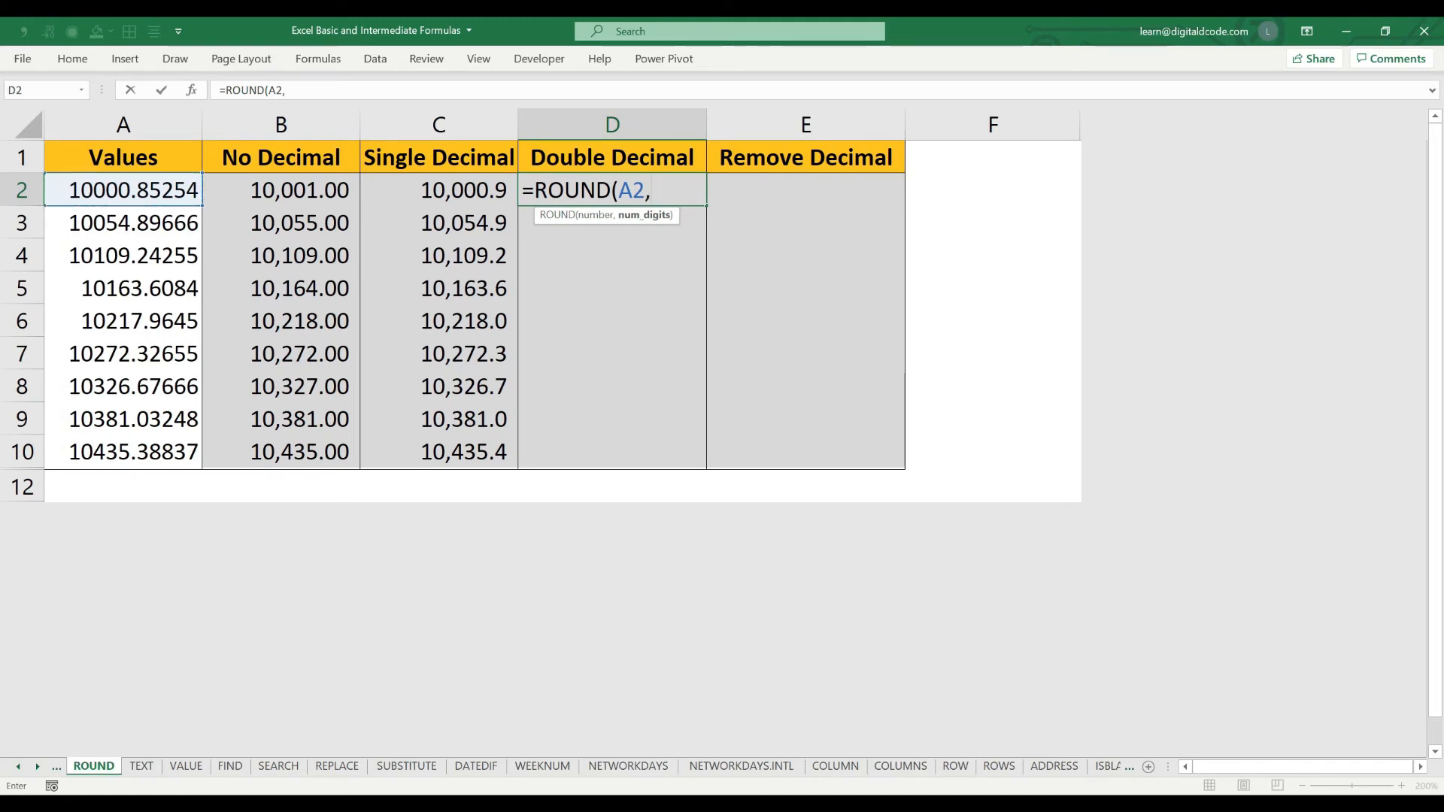
type("2")
type(")")
key("Return")
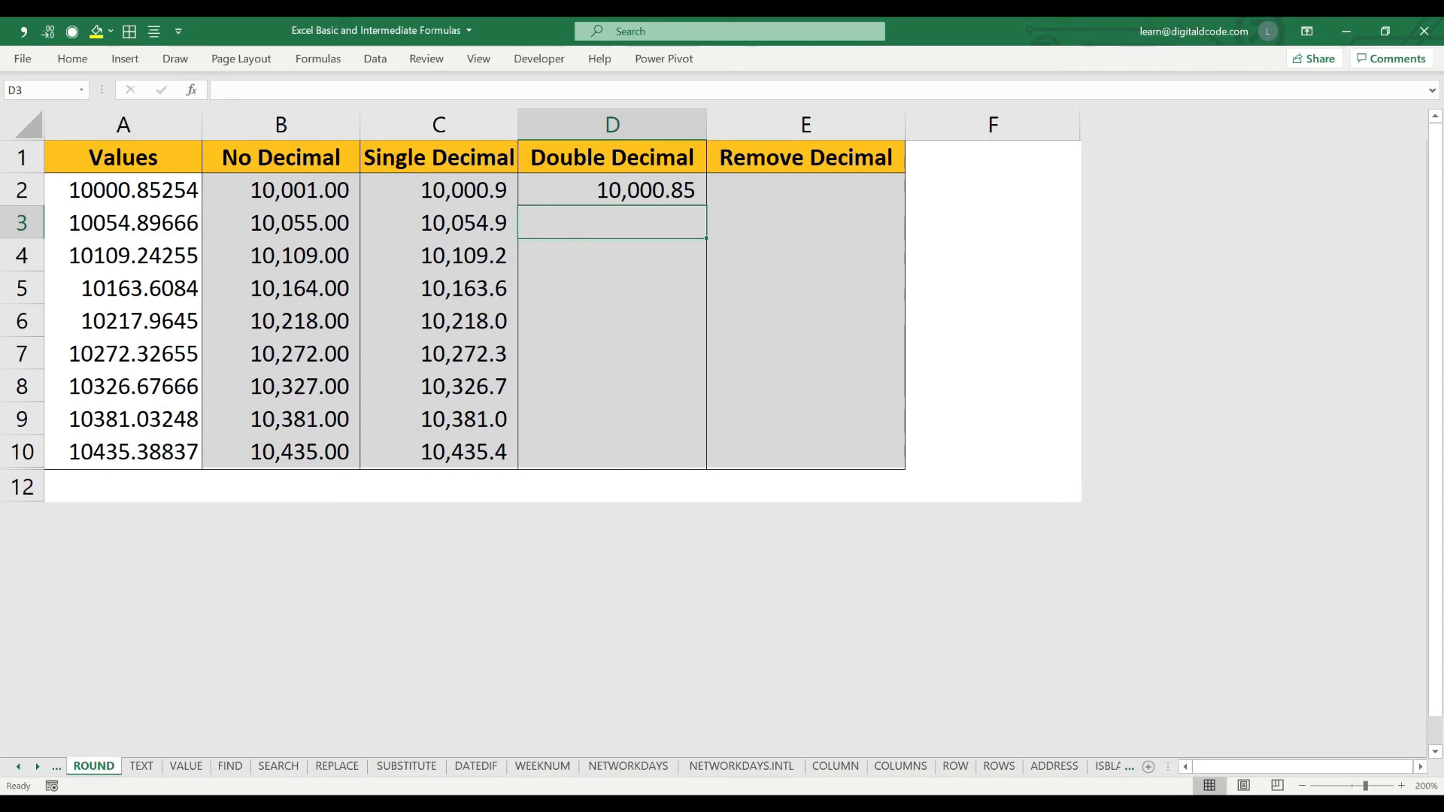
Copy the two-decimal rounding formula from D2 down through D10
key("Up")
key("ctrl+c")
key("shift+Down")
key("shift+Down")
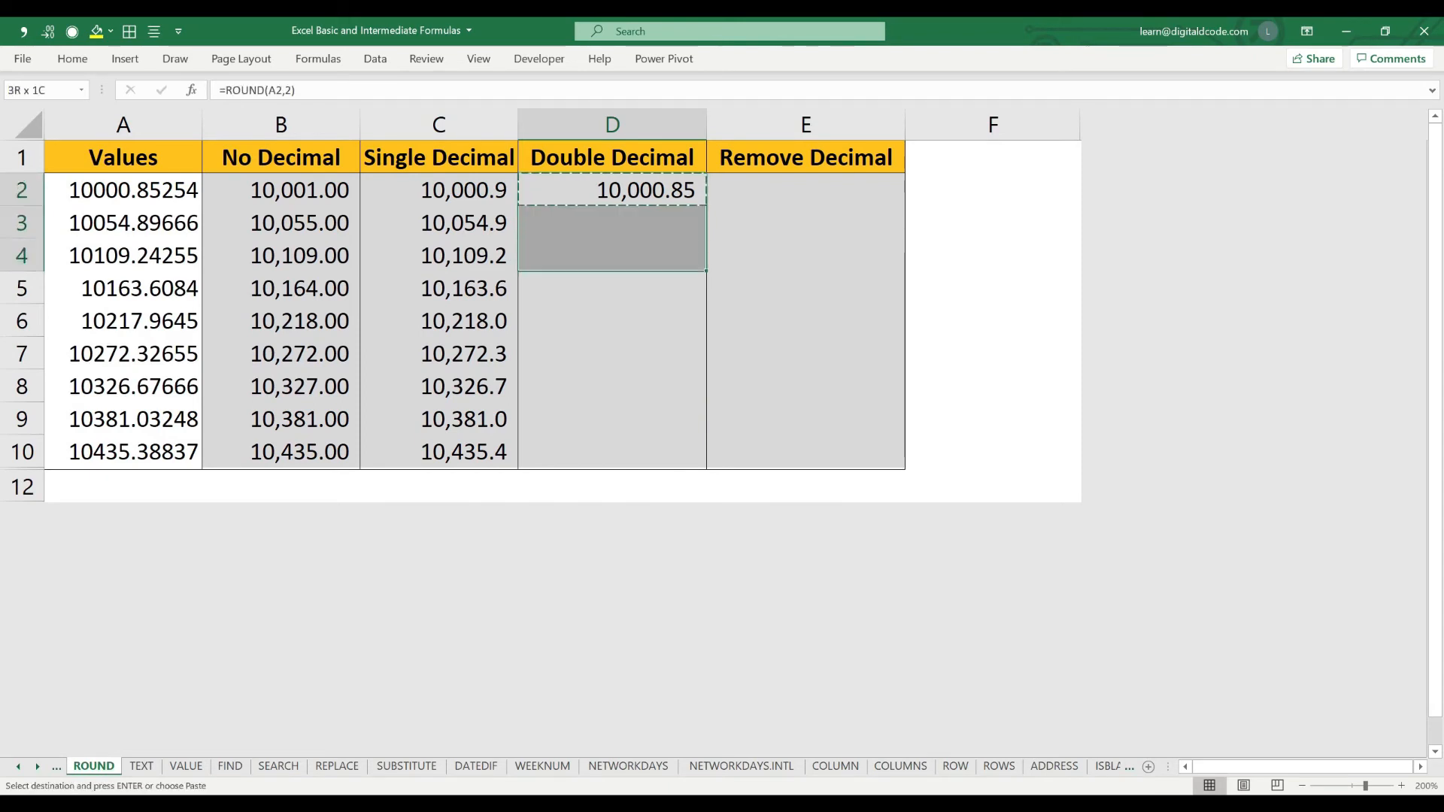
key("shift+Down")
key("shift+Down")
key("shift+Down")
key("shift+Down")
key("shift+Down")
key("shift+Down")
key("Return")
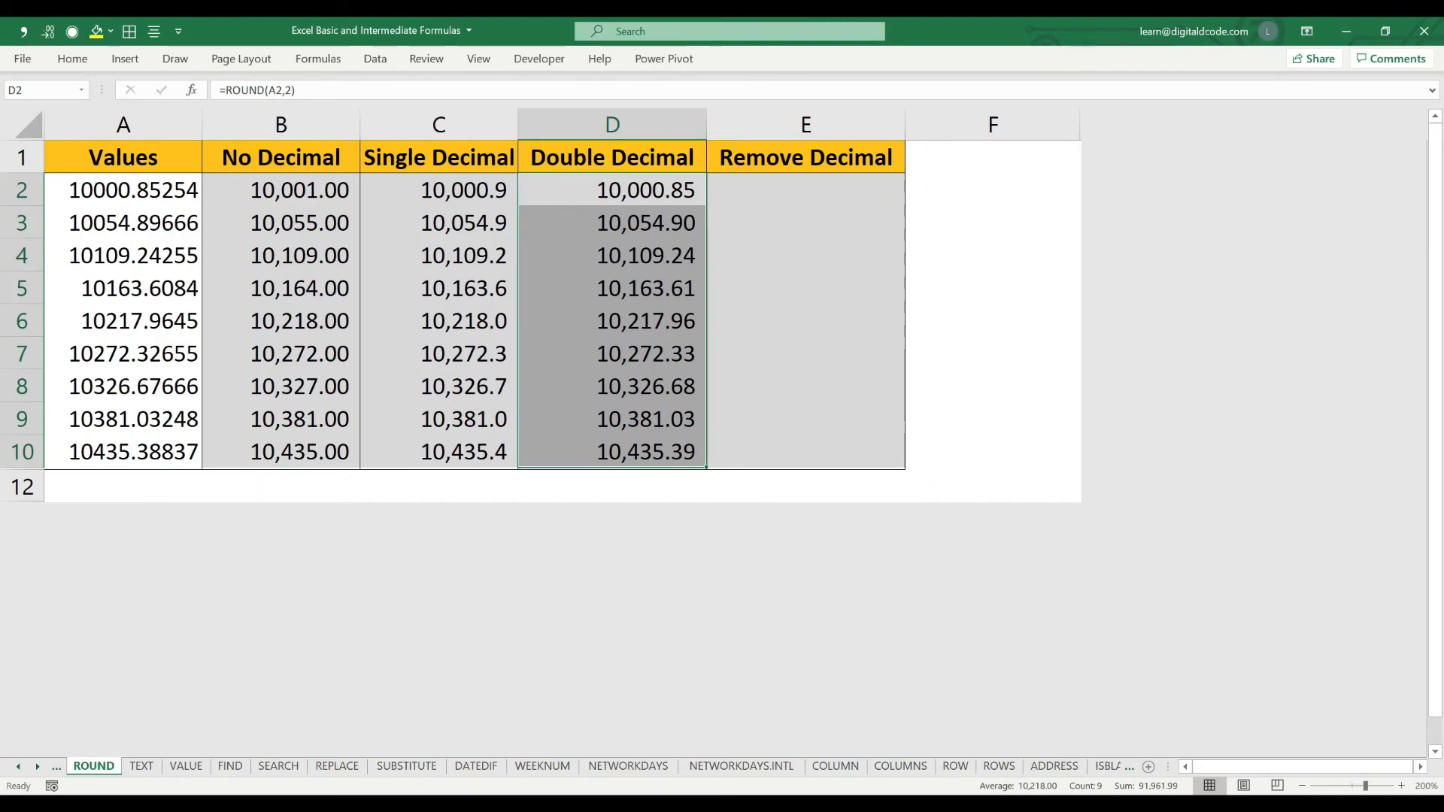
Enter =ROUNDDOWN(A2,0) in E2 to strip the decimals from the first value in the Remove Decimal column
left_click(806, 191)
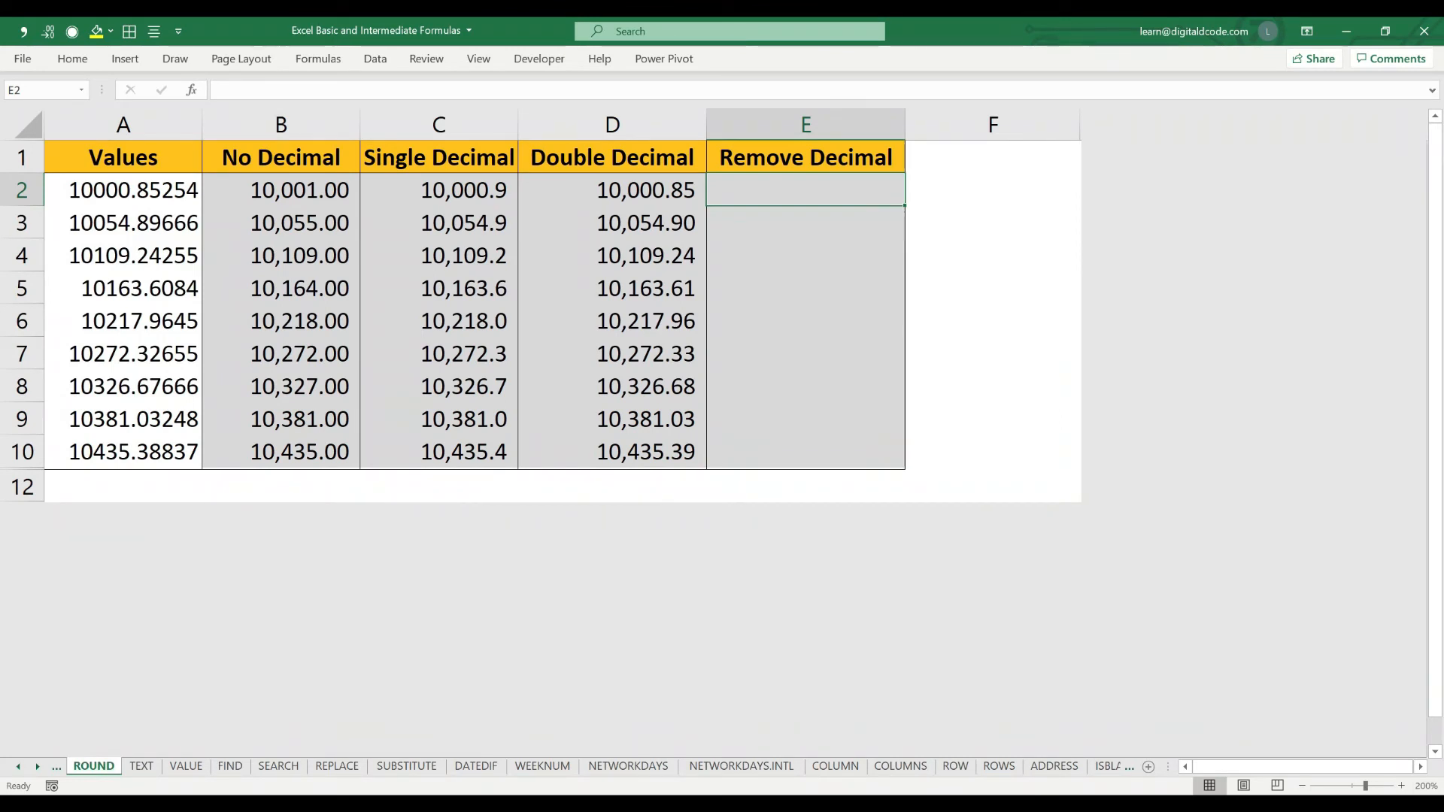
type("=rou")
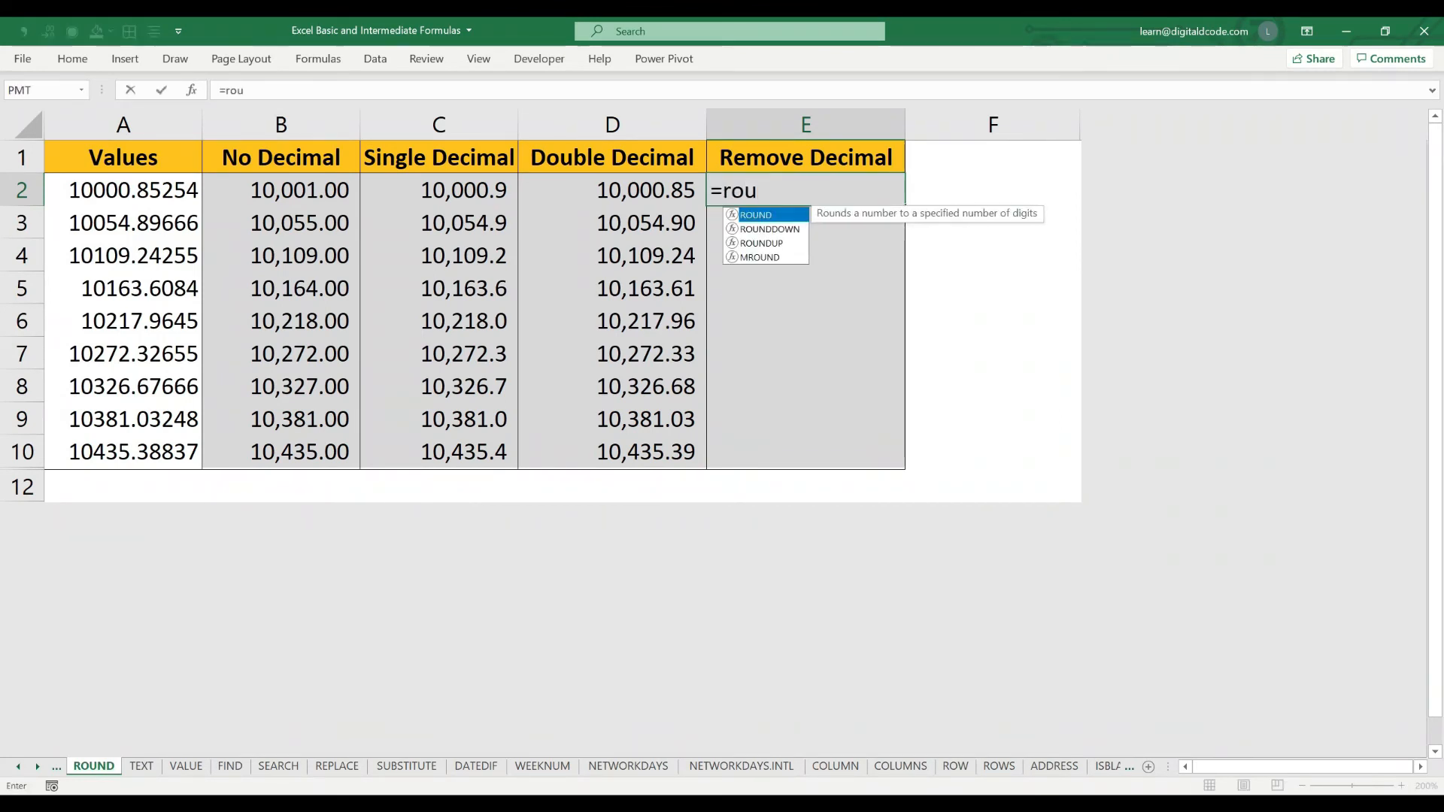
key("Down")
key("Tab")
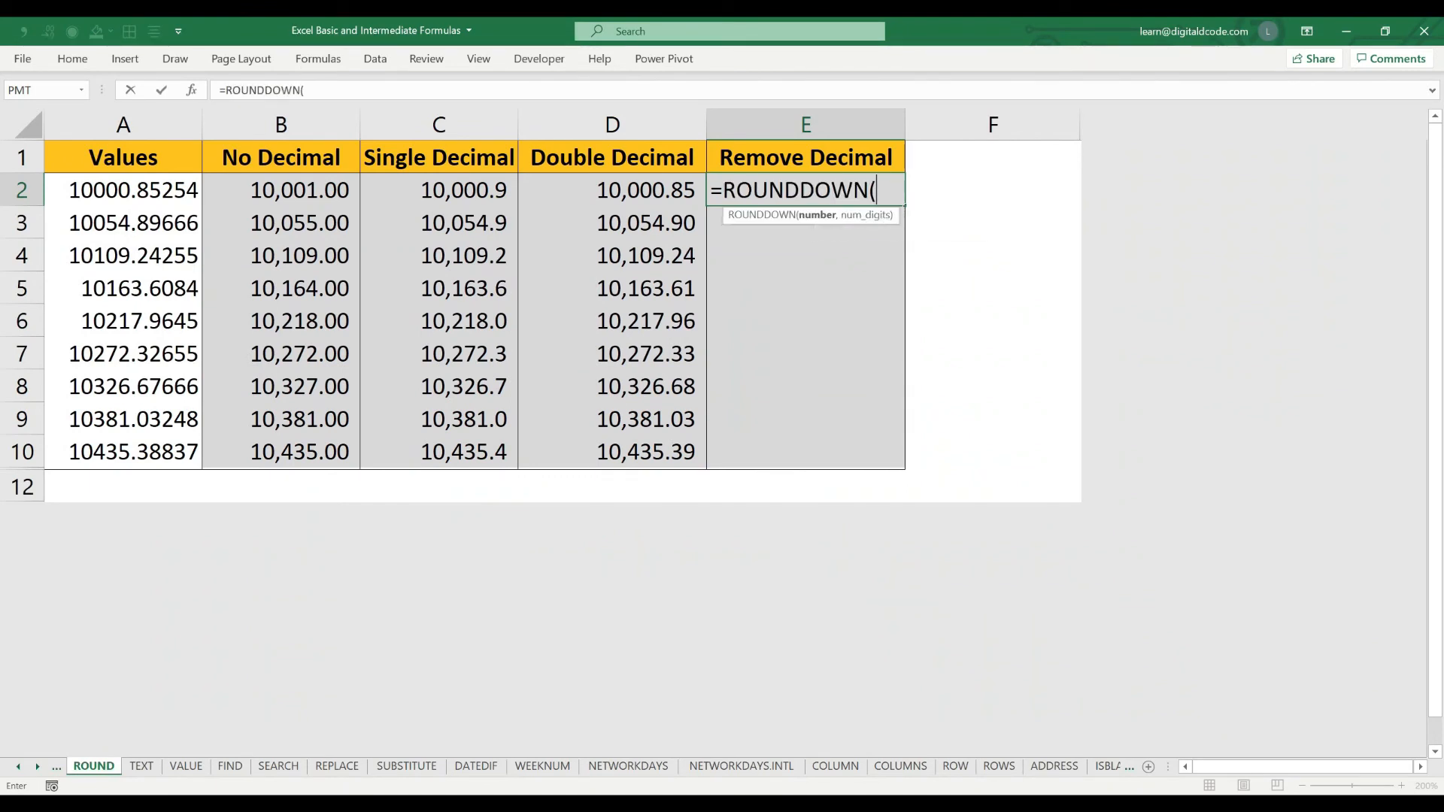
left_click(124, 191)
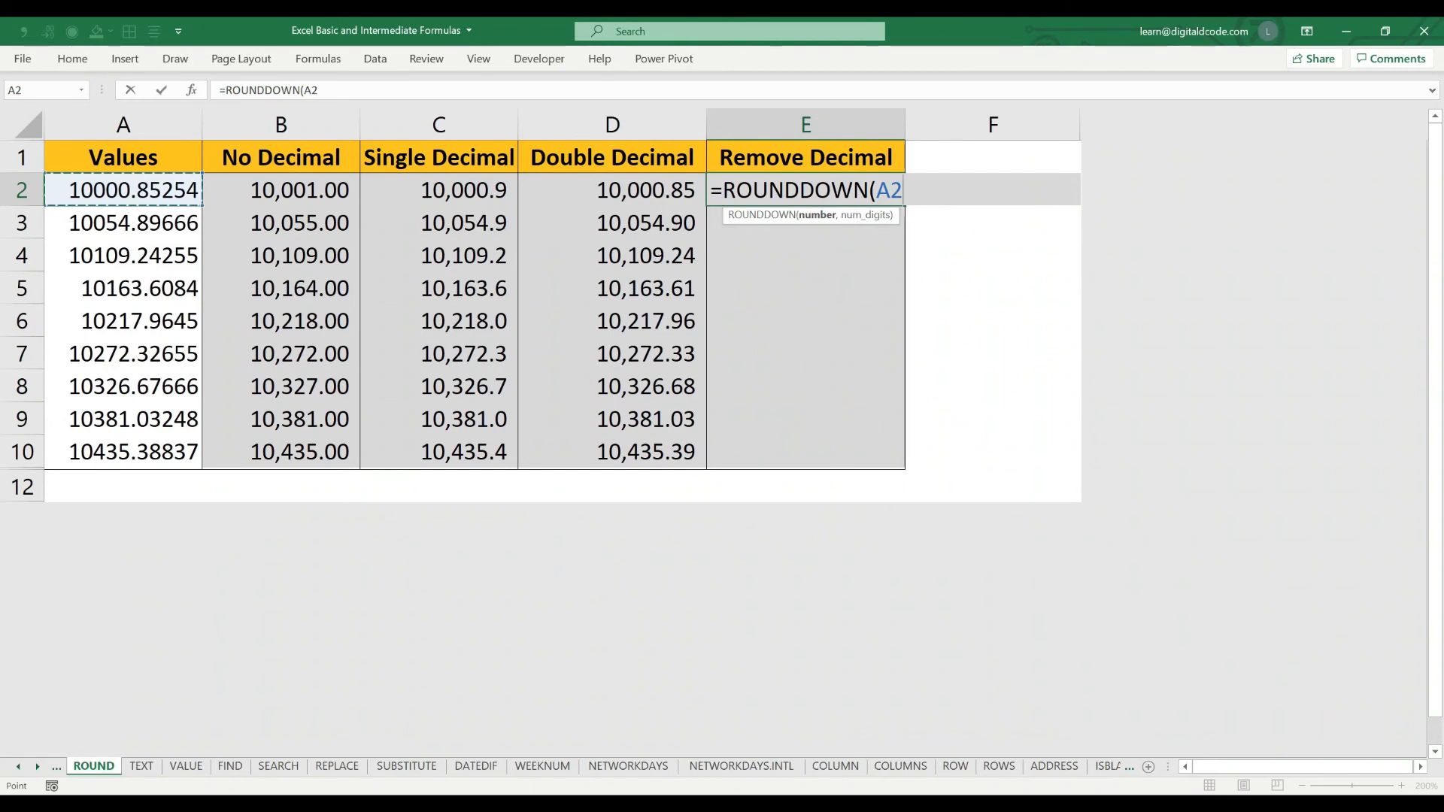
type(",0")
key("Return")
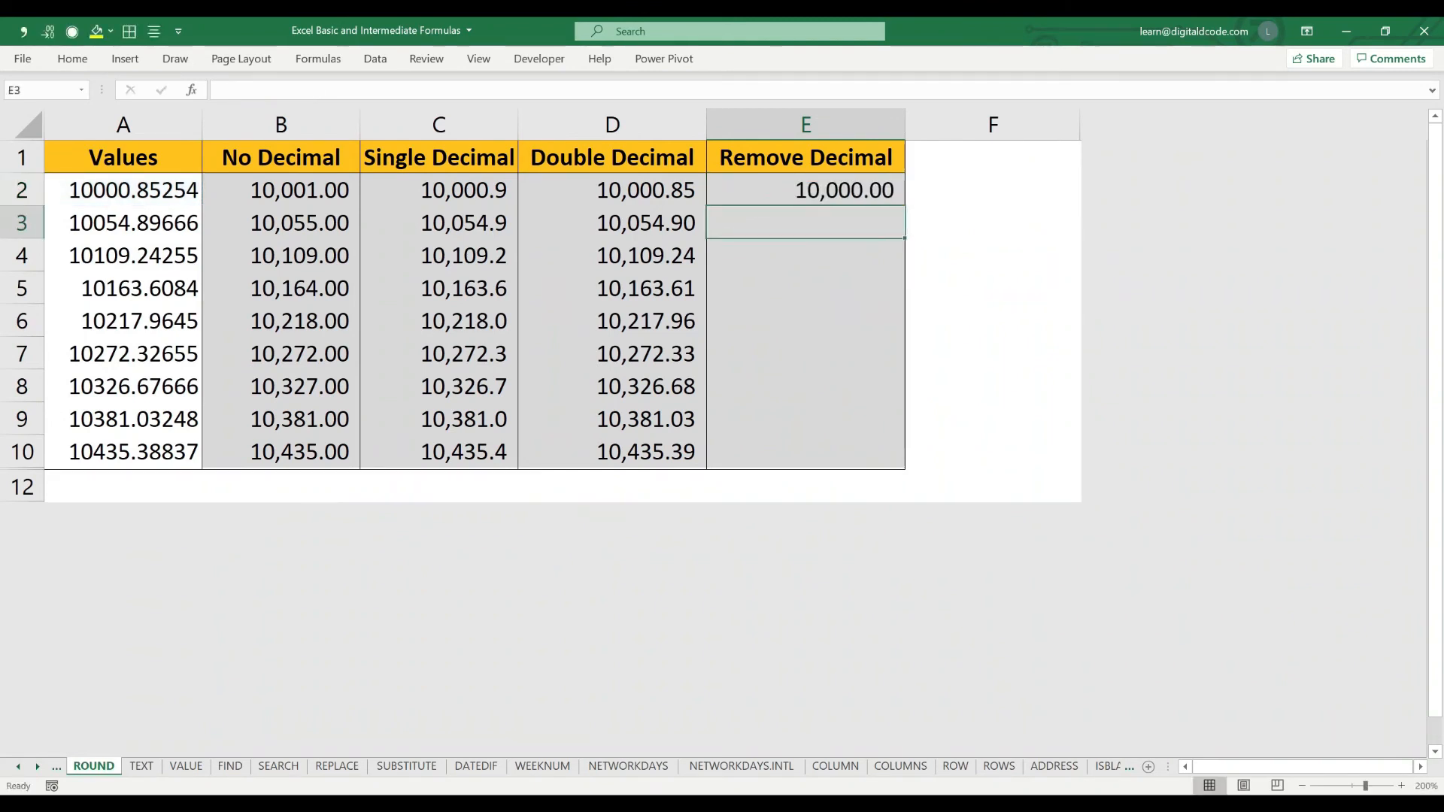
Copy the ROUNDDOWN formula from E2 down through E10, then select the Remove Decimal header
left_click(806, 191)
key("ctrl+c")
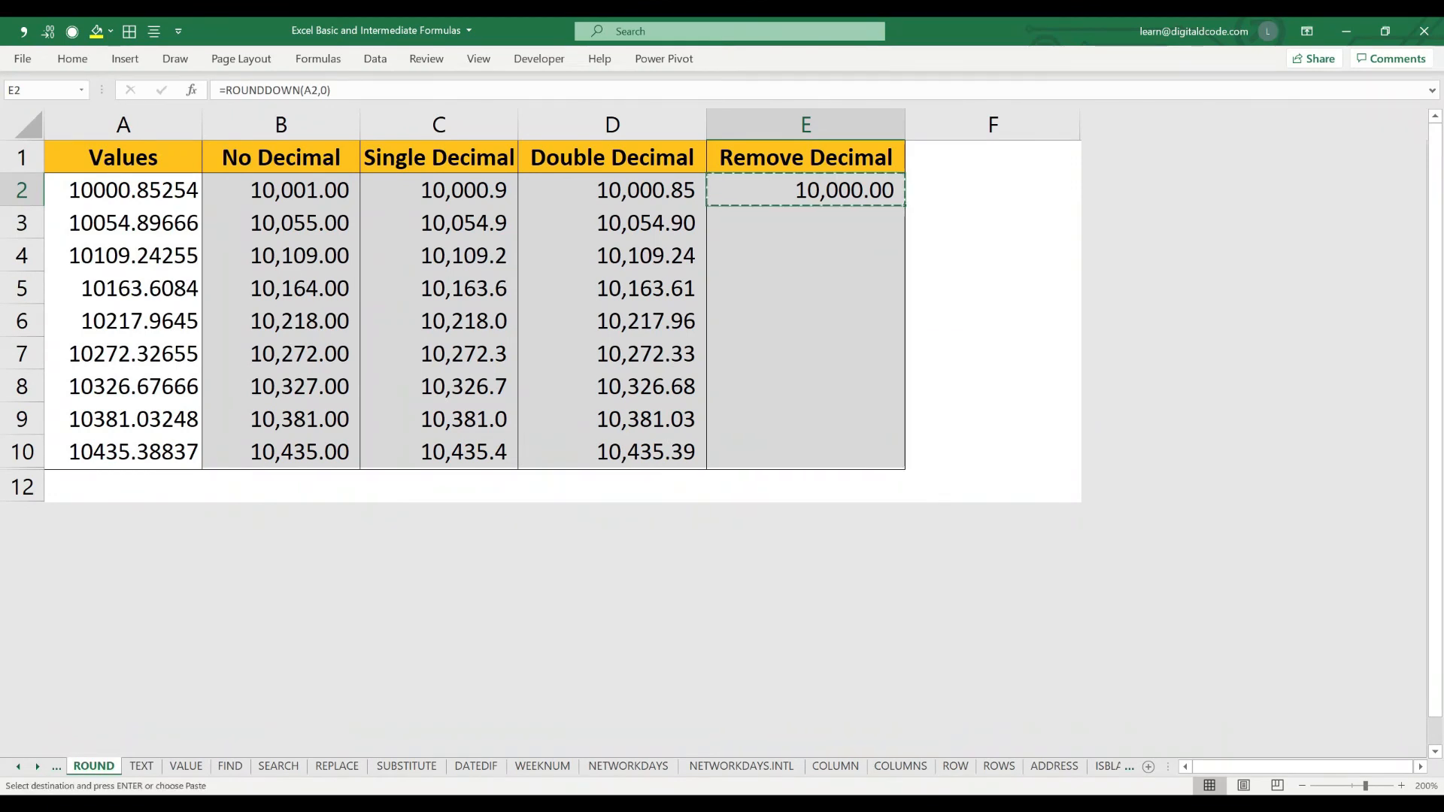
left_click_drag(806, 190, 805, 451)
key("Return")
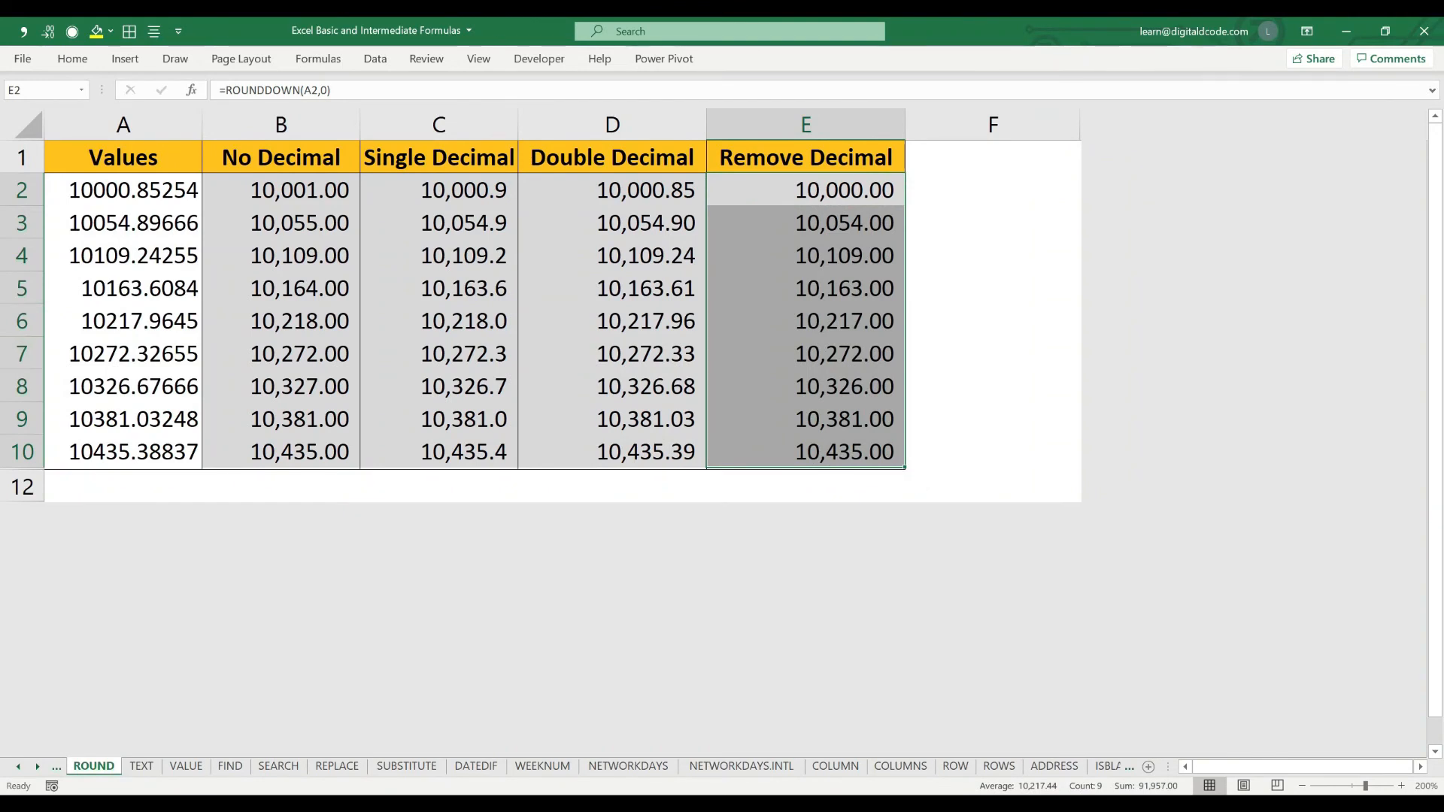
left_click_drag(805, 190, 806, 452)
left_click(806, 157)
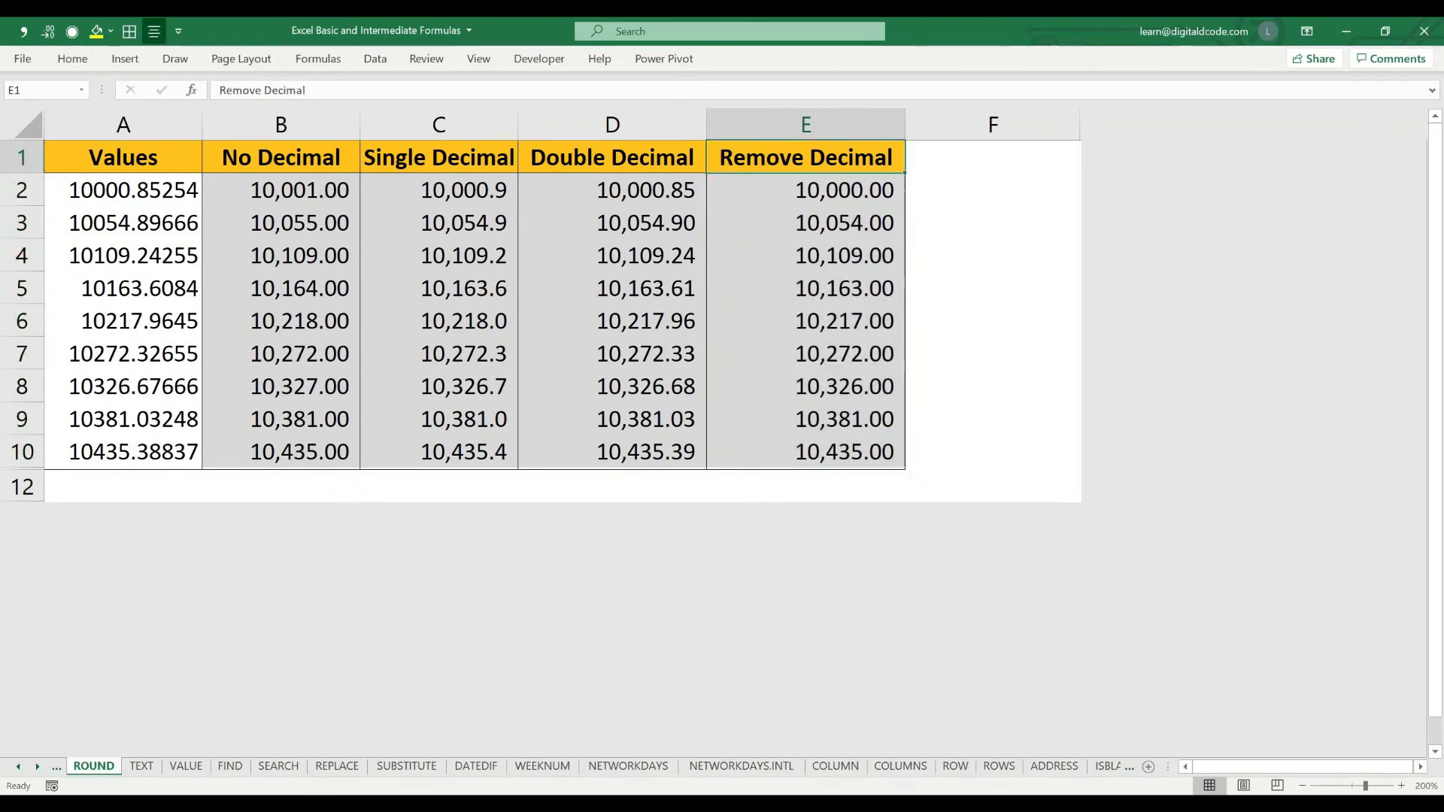